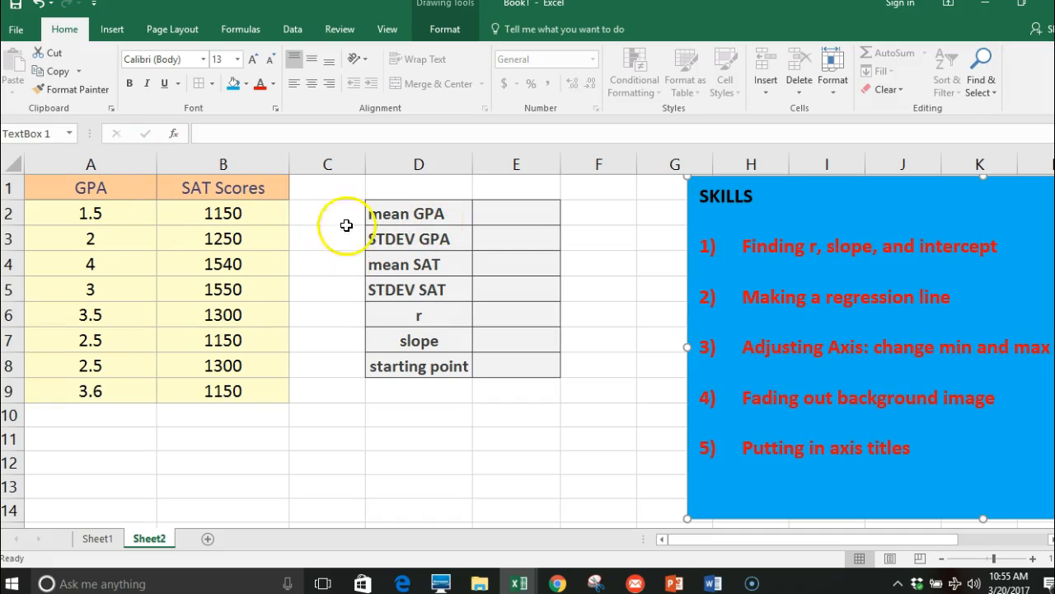
Calculate the mean GPA in cell E2 with the AVERAGE function over A2:A9.
click(490, 211)
text(=av)
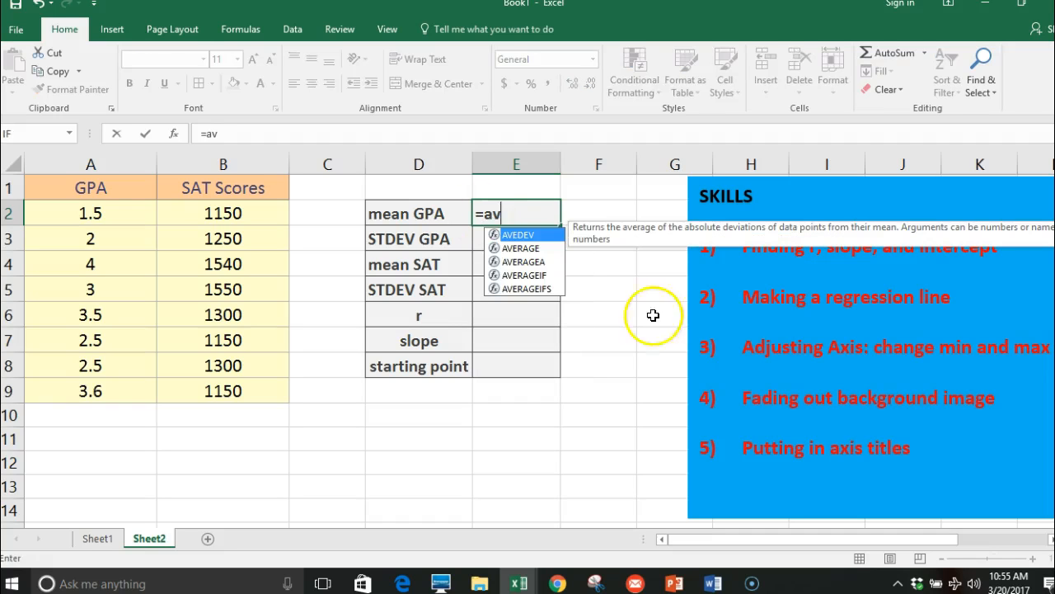
double_click(521, 248)
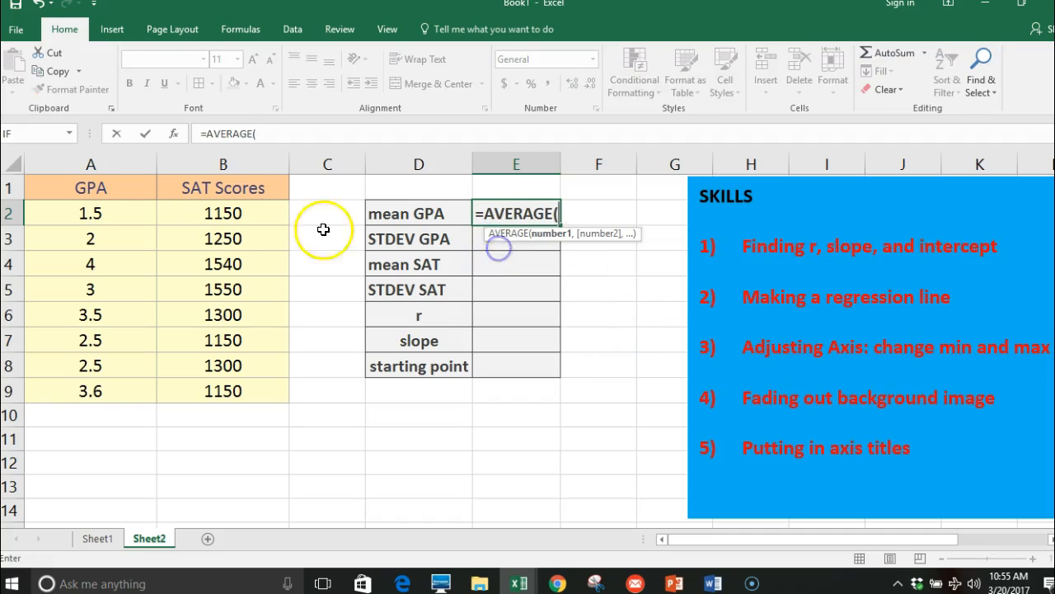
click(110, 207)
key(shift+Down)
key(shift+Down)
key(shift+Down)
key(shift+Down)
key(shift+Down)
key(shift+Down)
key(shift+Down)
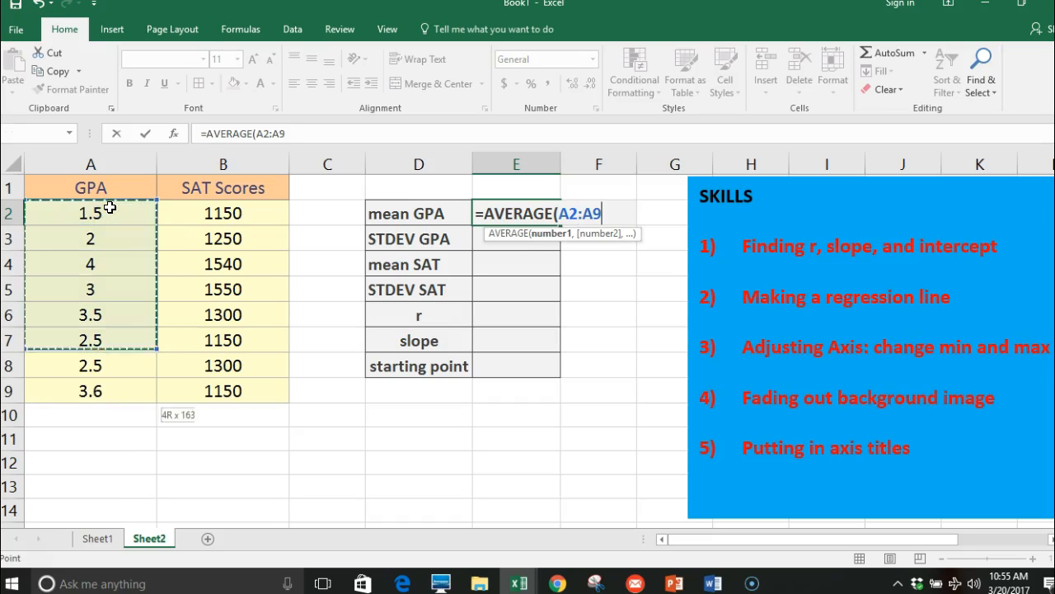
key(Return)
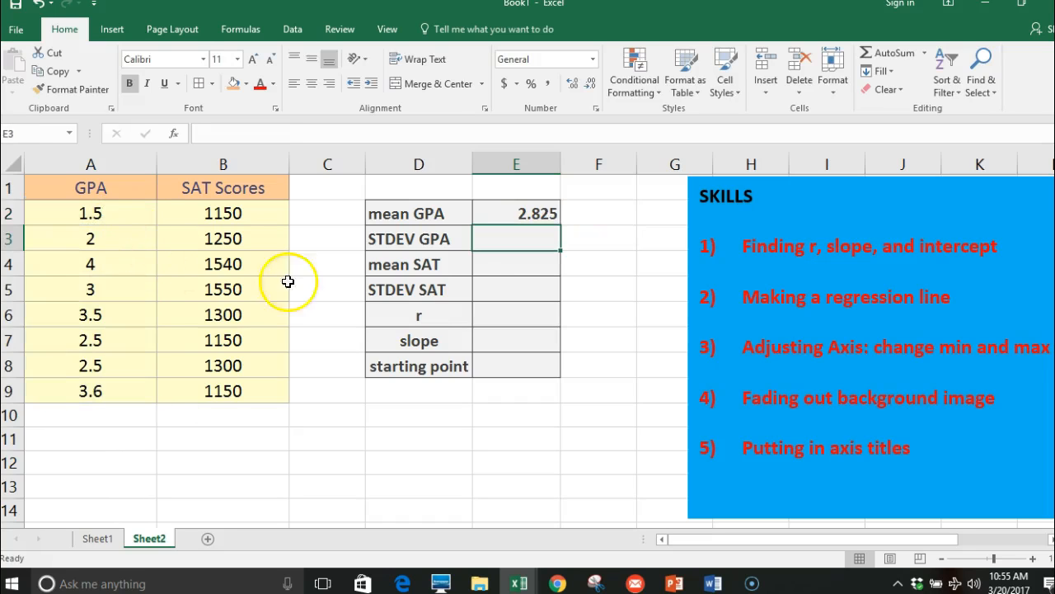
Calculate the GPA standard deviation in cell E3 with the STDEV.S function over A2:A9.
text(st)
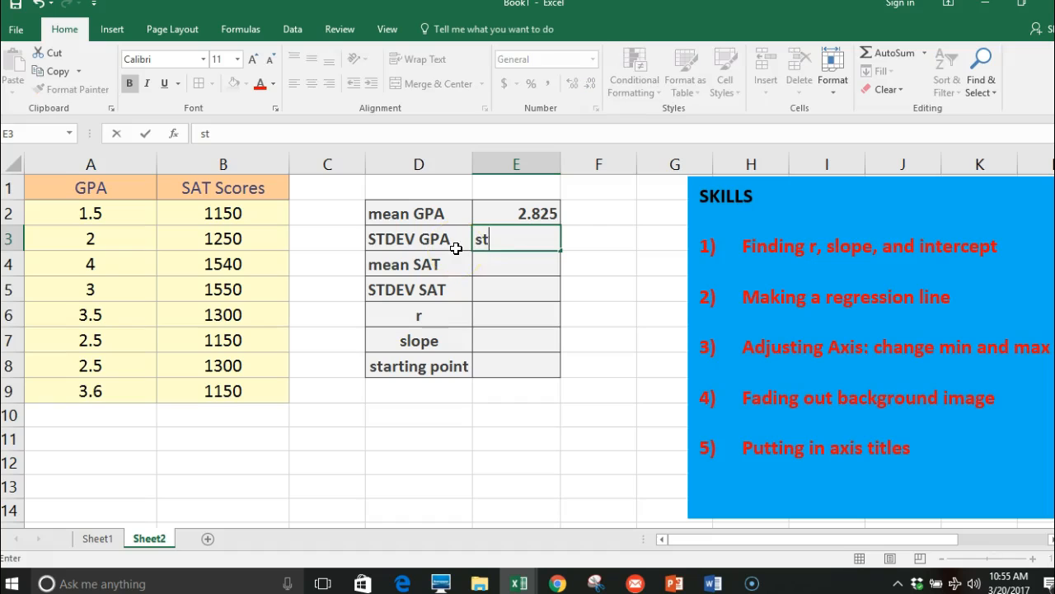
text(=s)
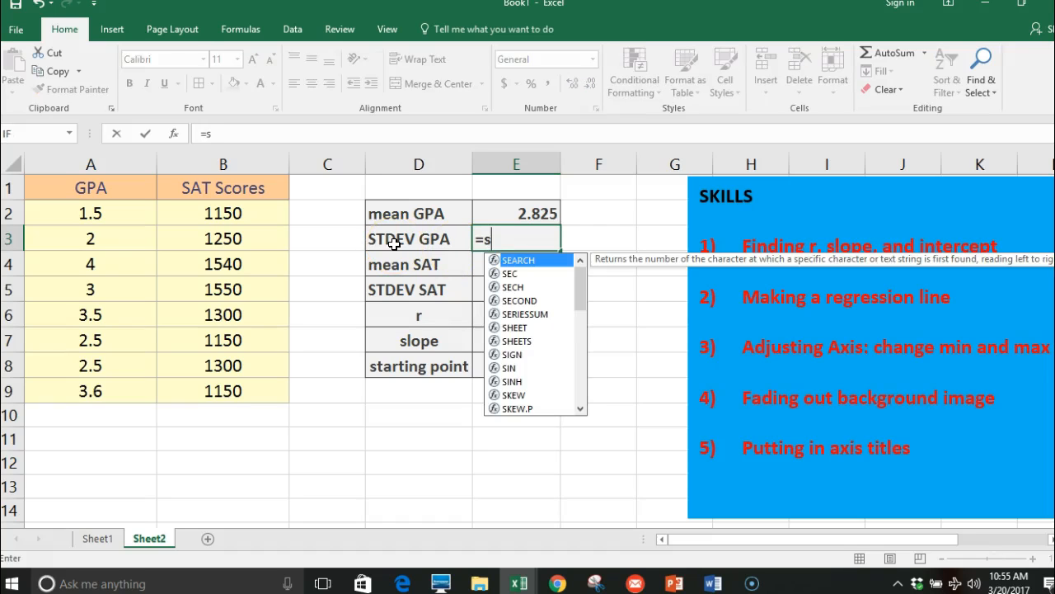
text(t)
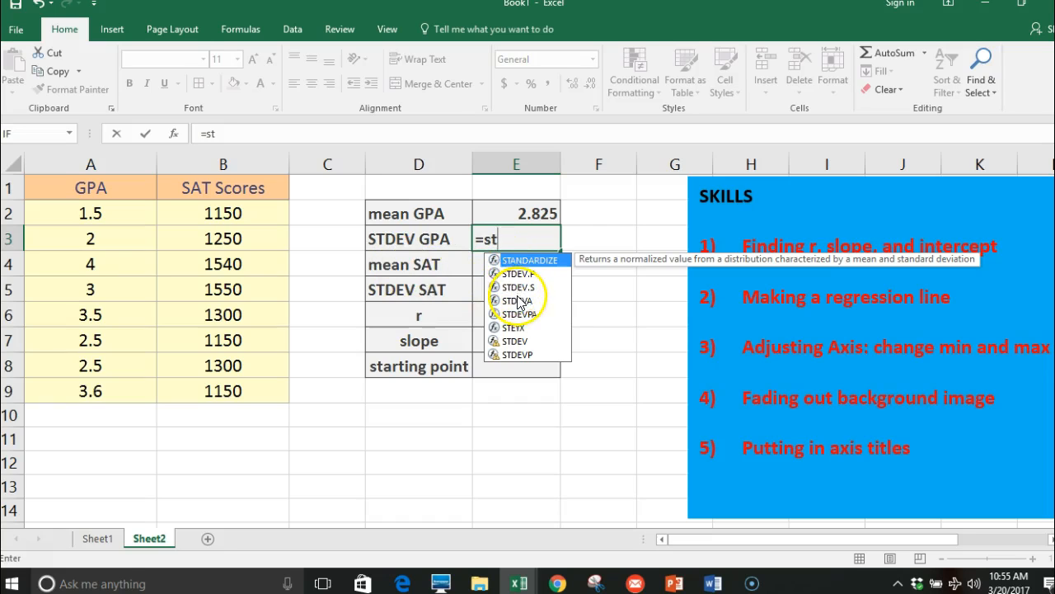
double_click(525, 287)
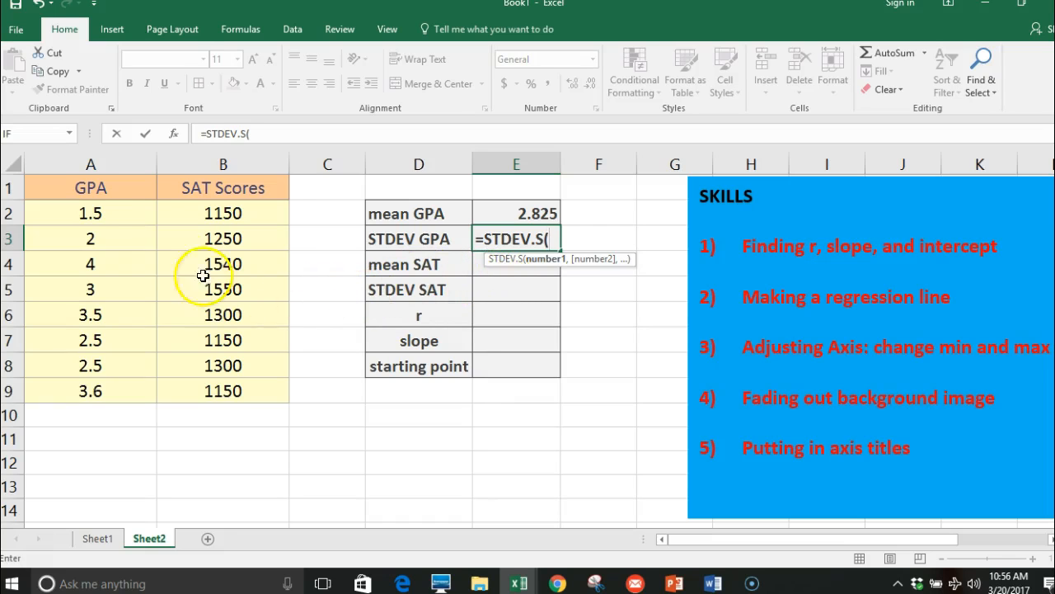
drag(122, 210, 122, 385)
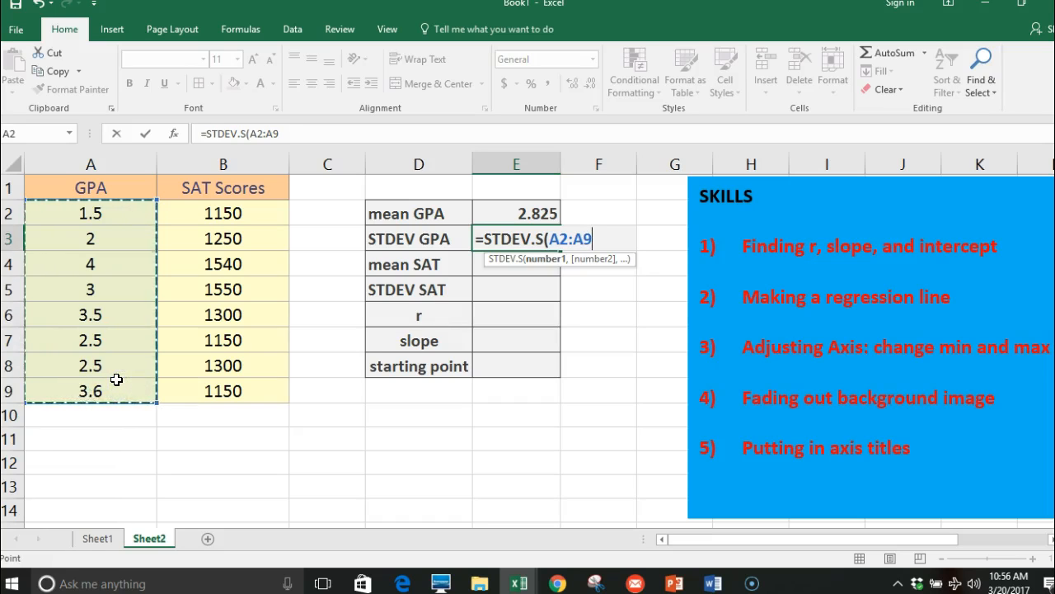
key(Return)
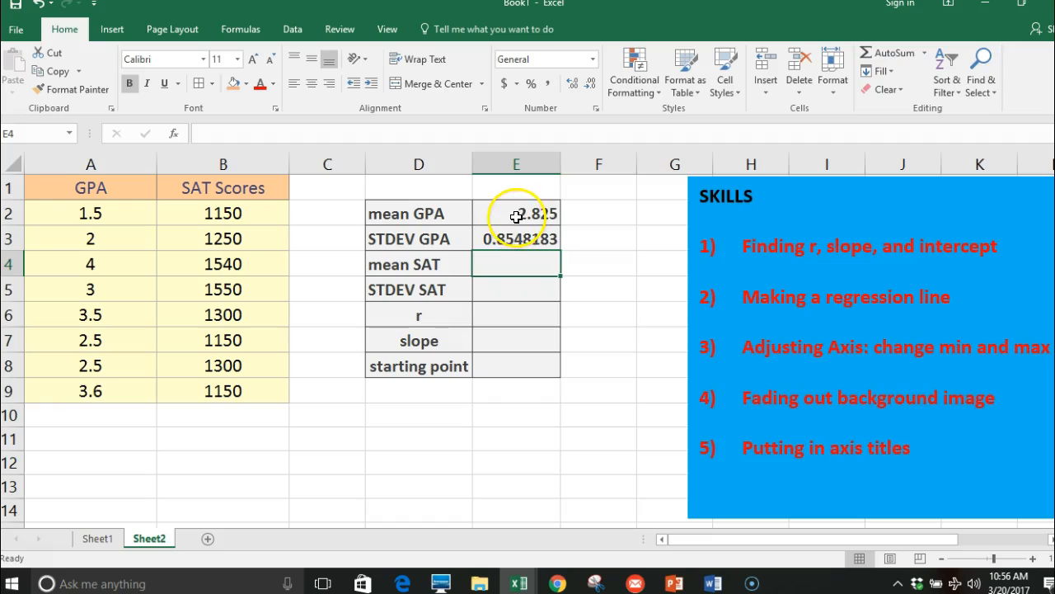
Format the GPA mean and standard deviation in E2:E3 to show one decimal place.
drag(516, 216, 517, 235)
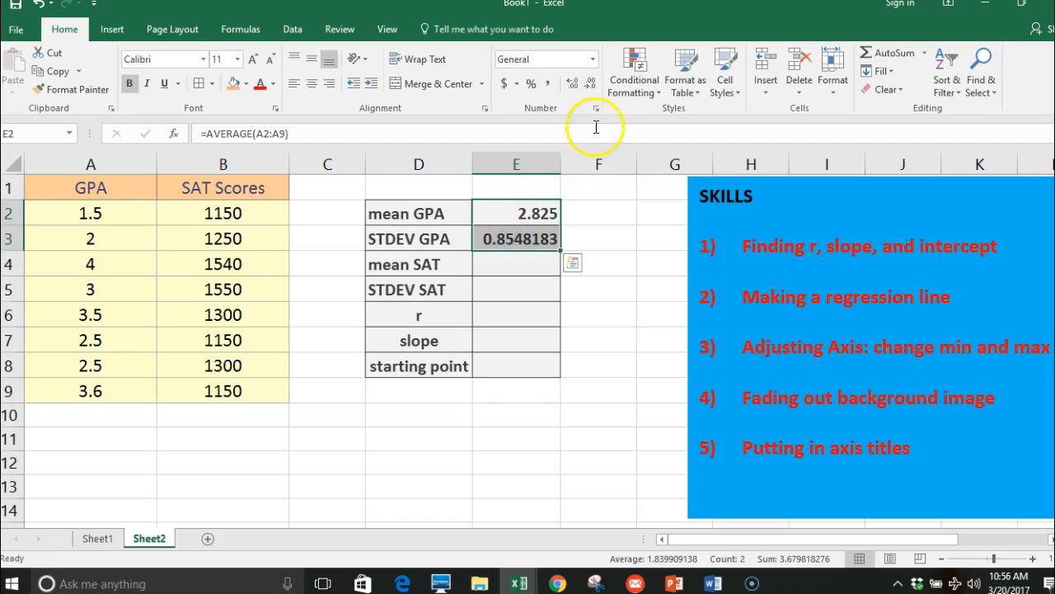
click(591, 84)
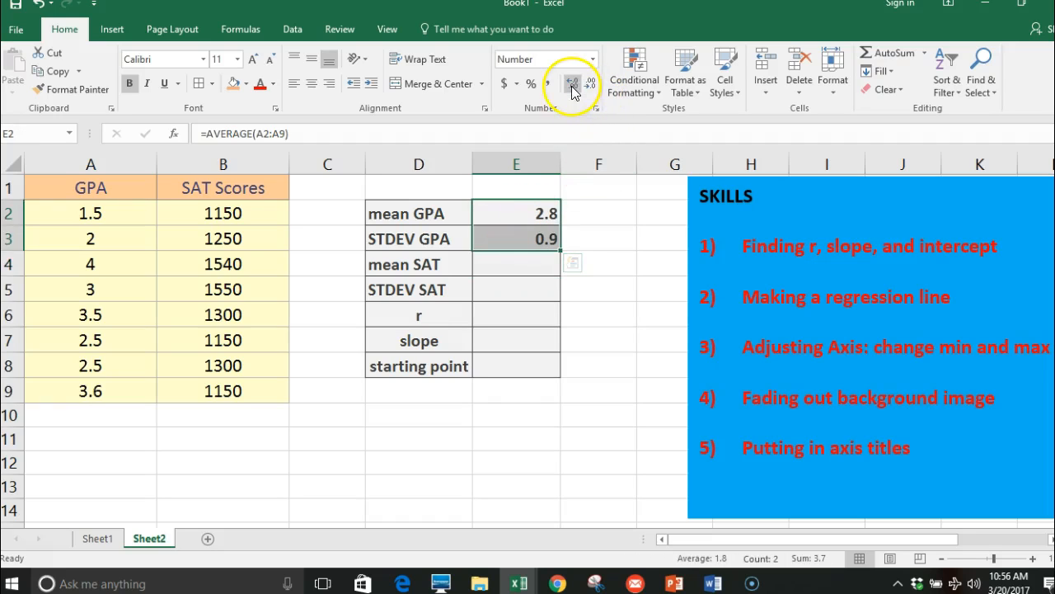
click(537, 269)
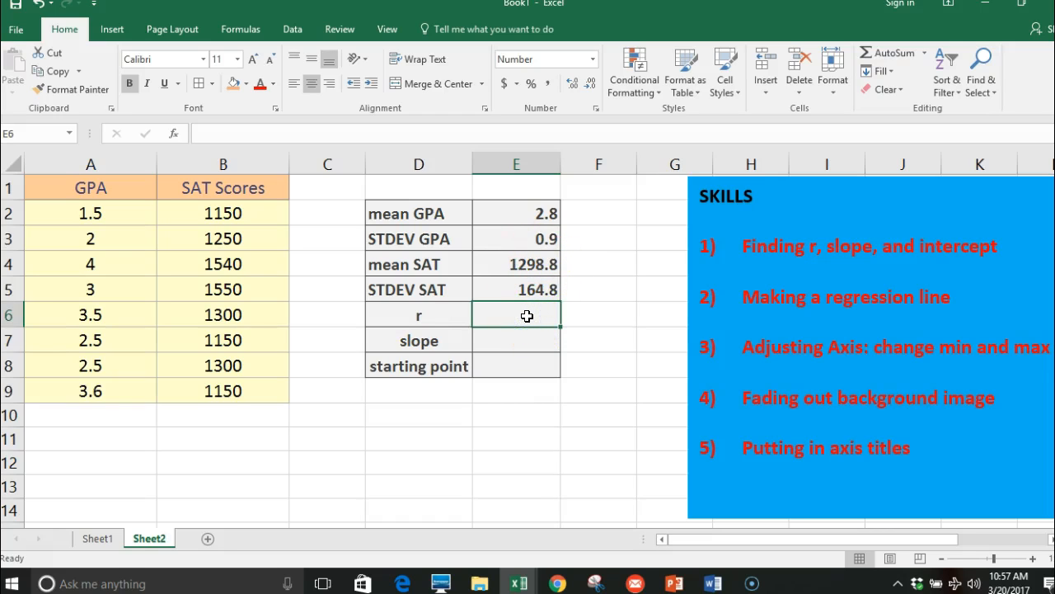
Calculate r in cell E6 with CORREL over A2:A9 and B2:B9, displayed to one decimal place.
text(=)
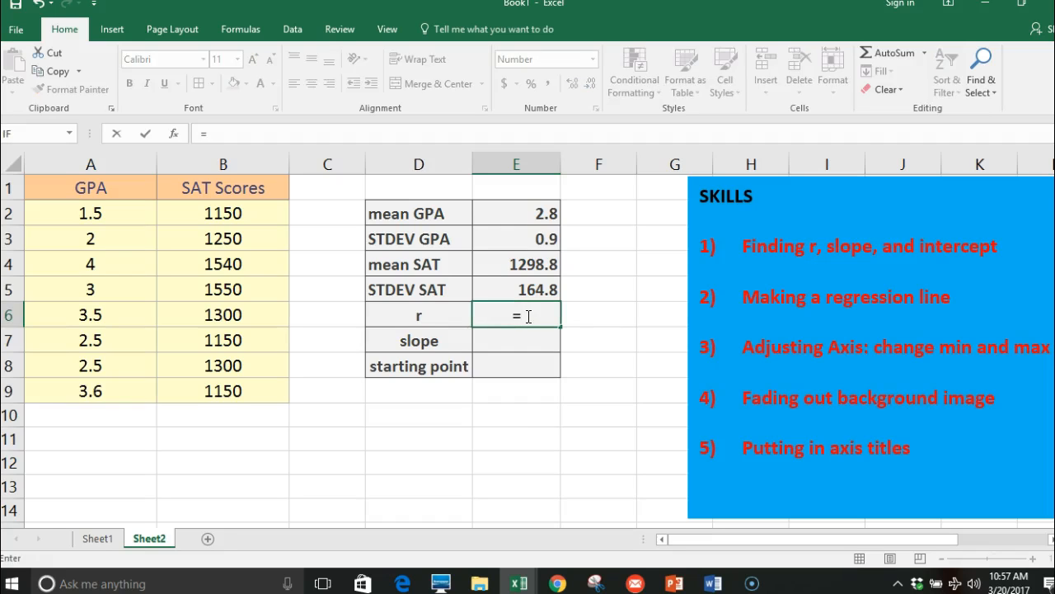
text(CORREL()
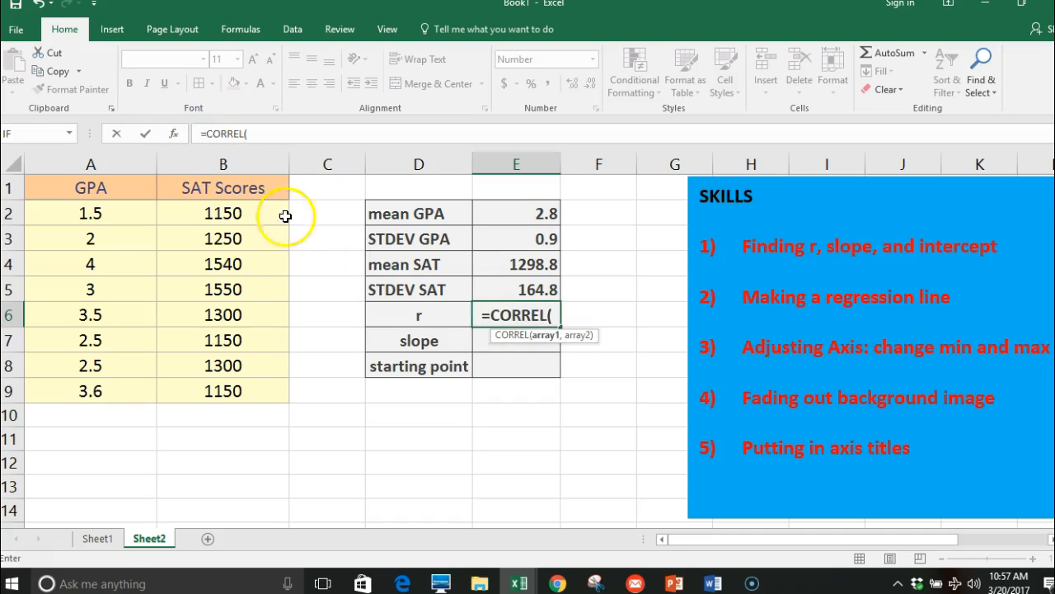
drag(139, 216, 140, 386)
text(,)
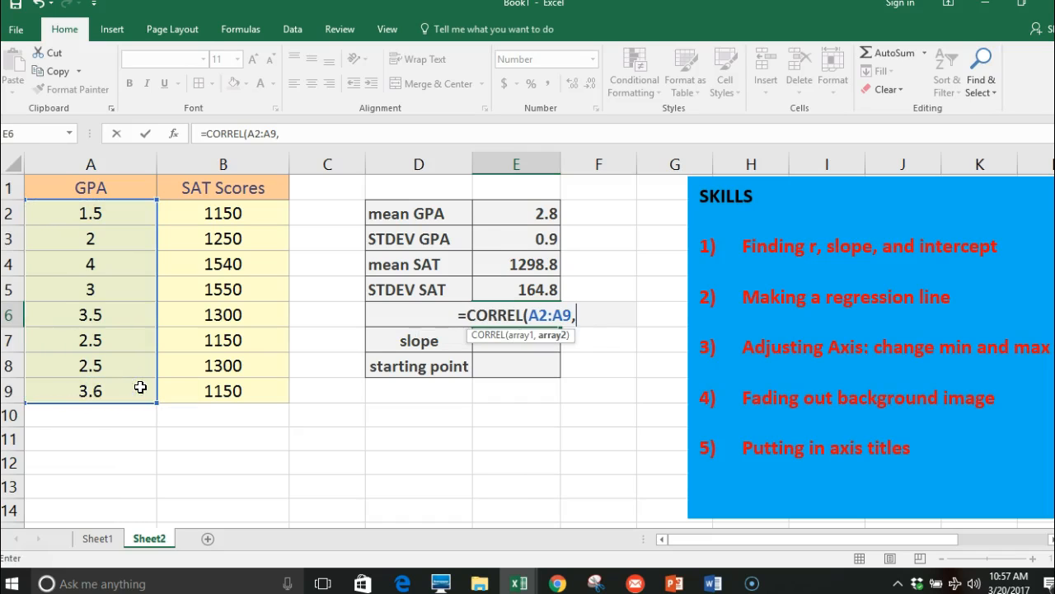
drag(198, 221, 209, 402)
key(Return)
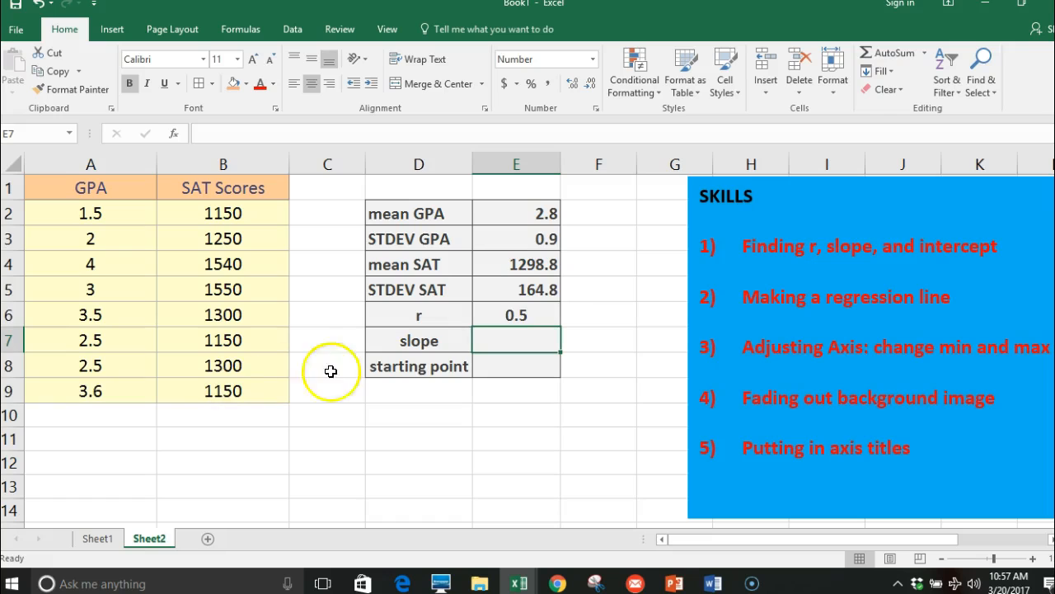
click(531, 321)
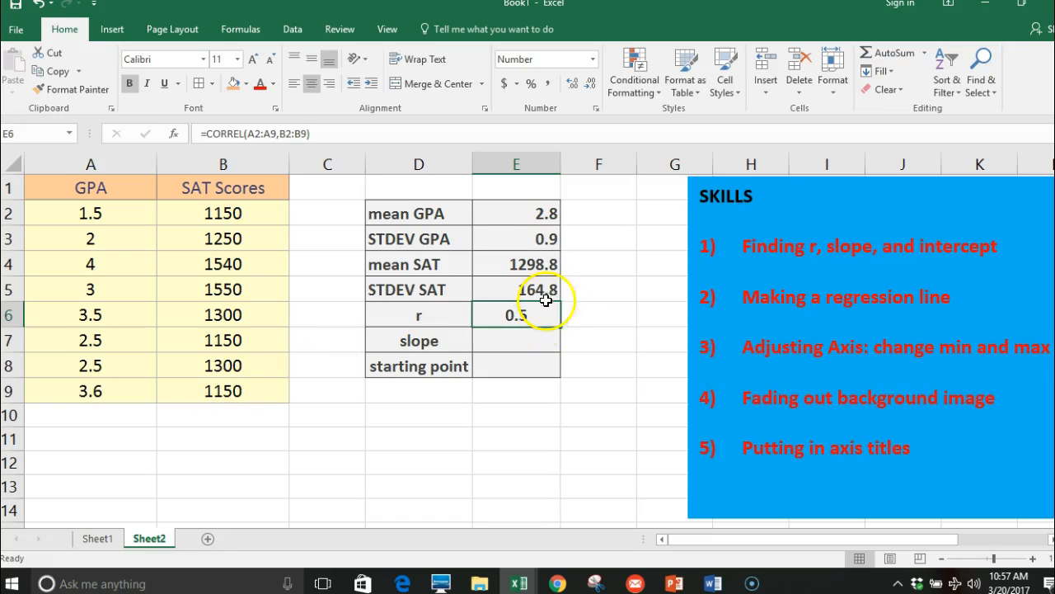
click(571, 85)
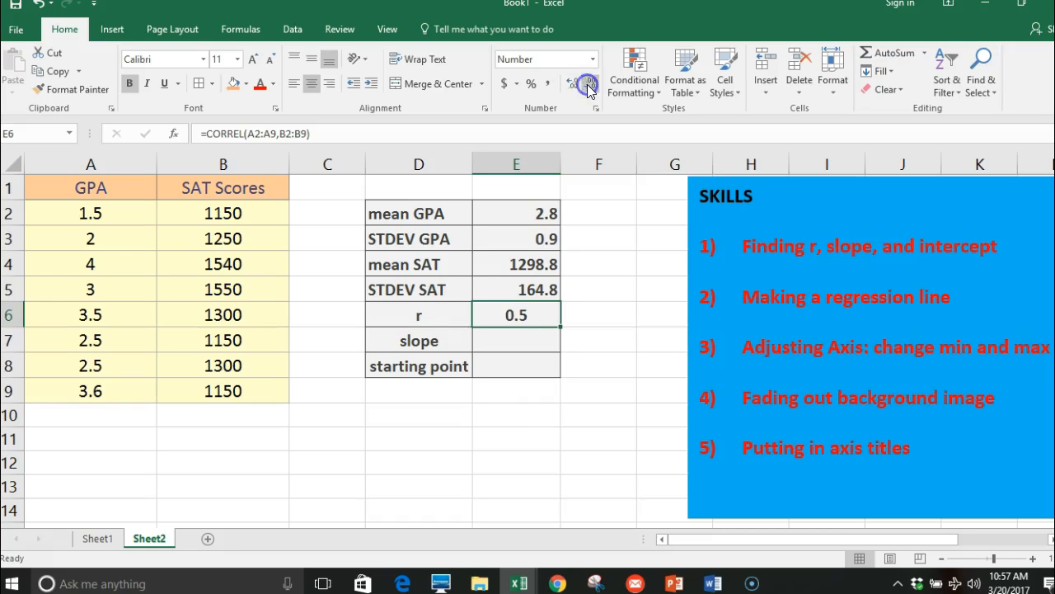
Calculate the slope in cell E7 with SLOPE, using B2:B9 as known y values and A2:A9 as known x values.
click(545, 344)
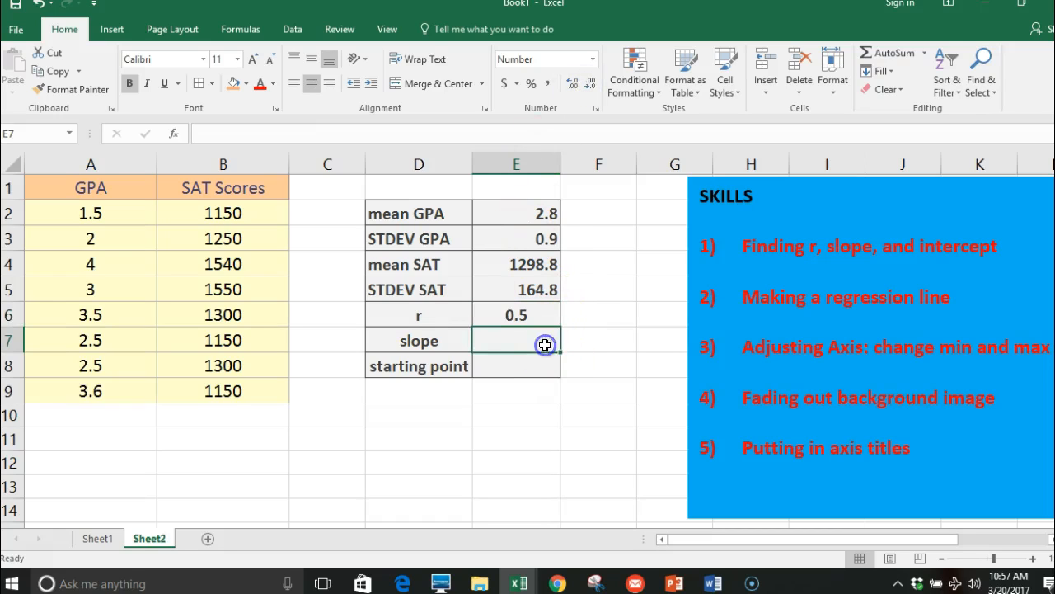
click(551, 342)
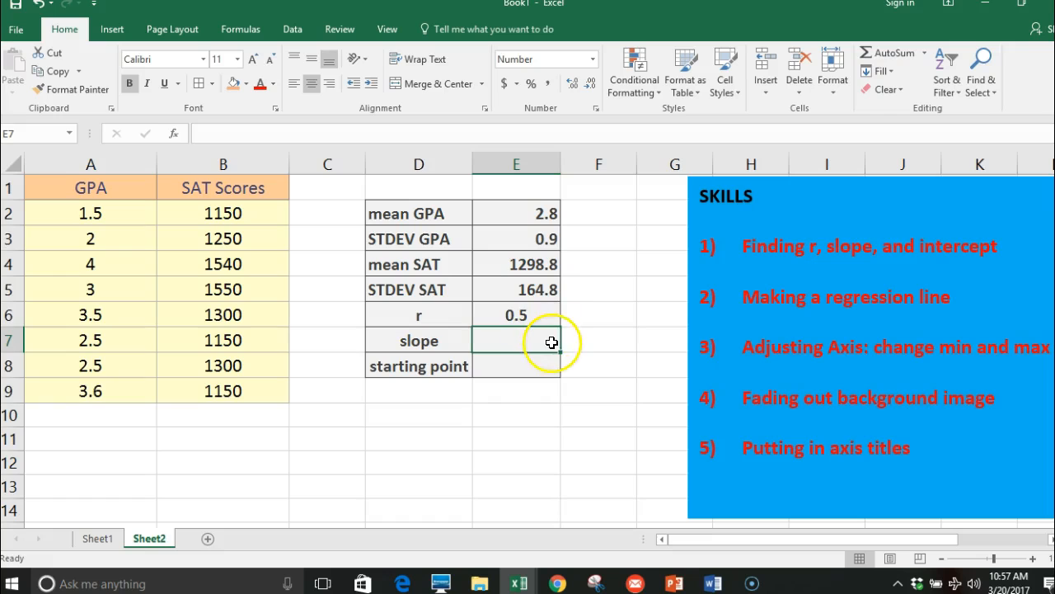
text(=slop)
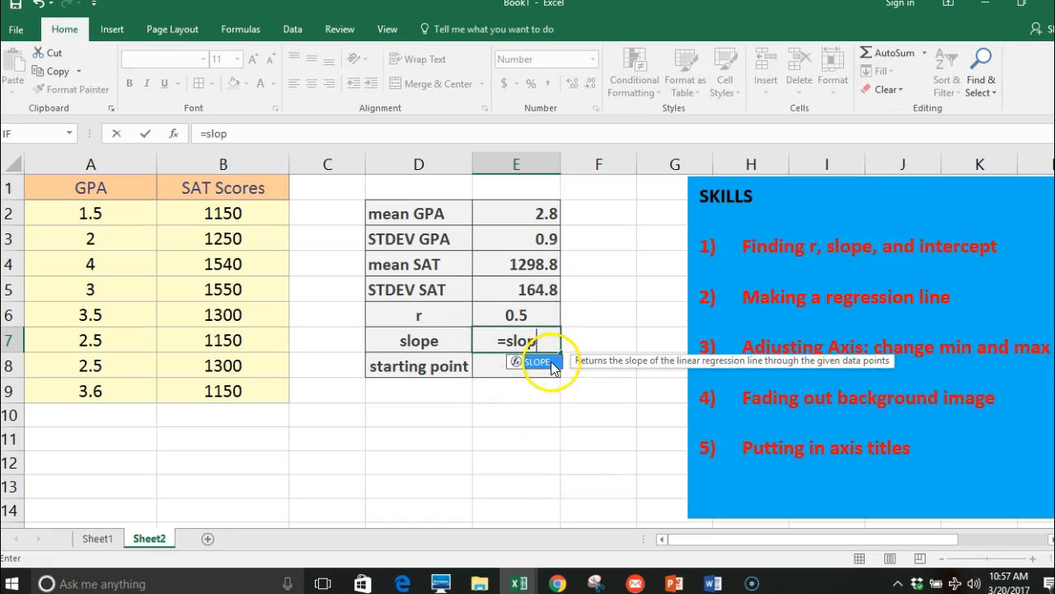
double_click(535, 361)
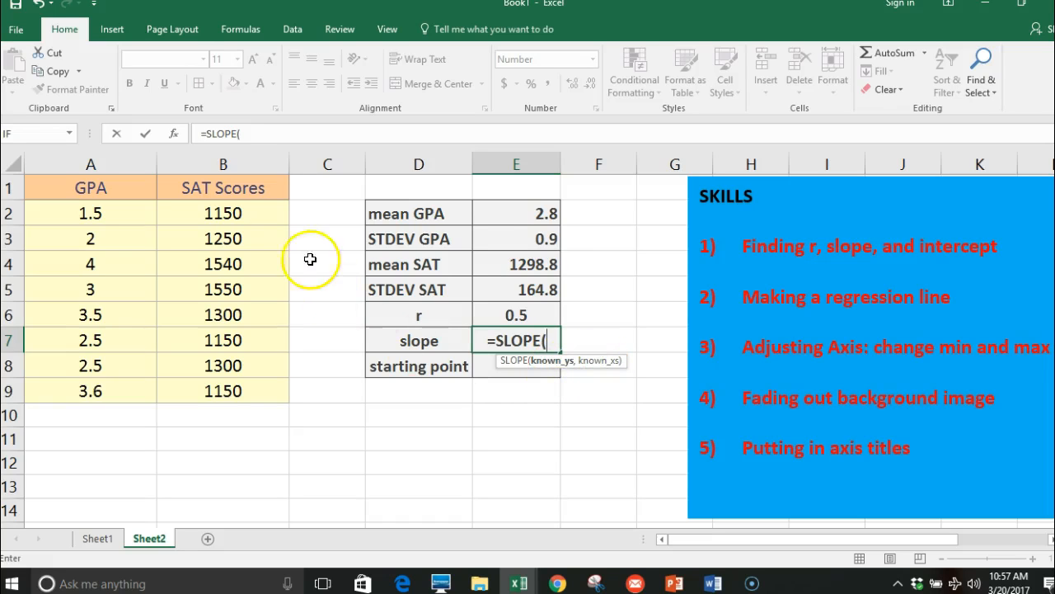
drag(271, 208, 268, 387)
text(,)
drag(85, 207, 89, 385)
key(Return)
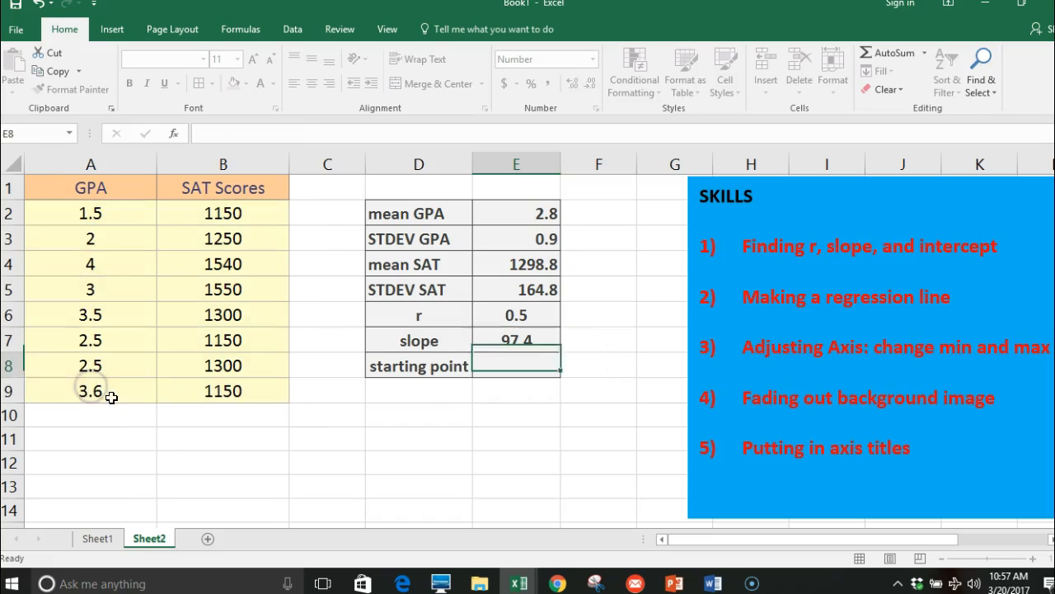
Calculate the starting point in cell E8 with INTERCEPT, using B2:B9 as known y values and A2:A9 as known x values.
text(=)
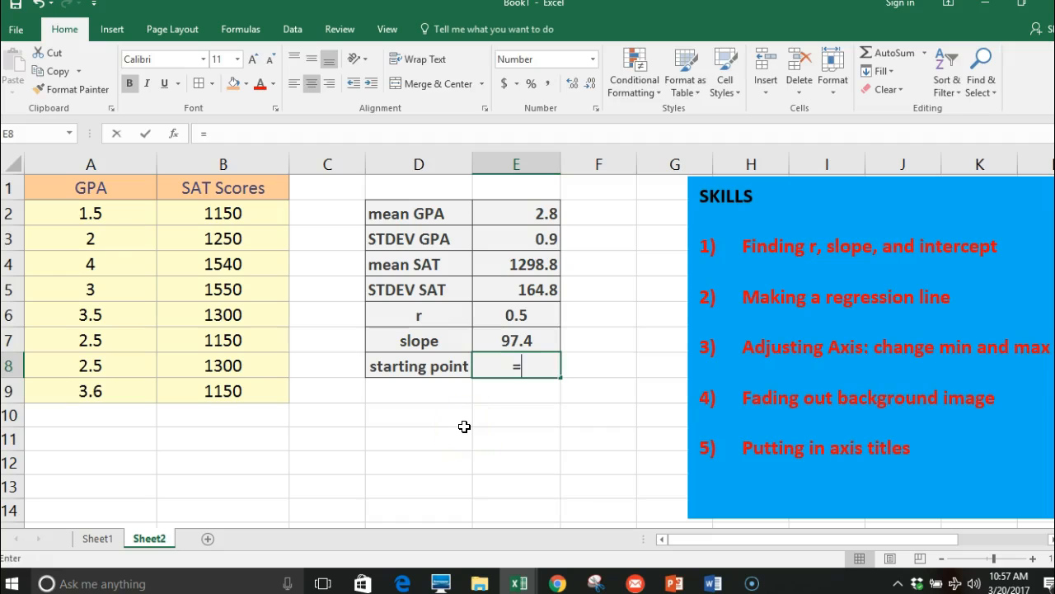
text(int)
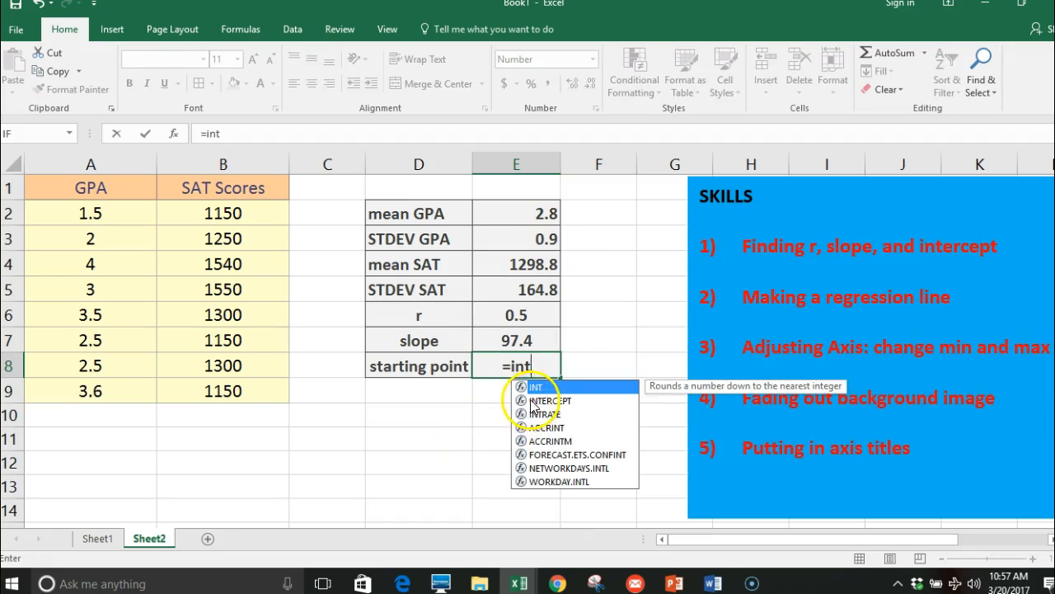
double_click(533, 401)
drag(212, 221, 207, 391)
text(,)
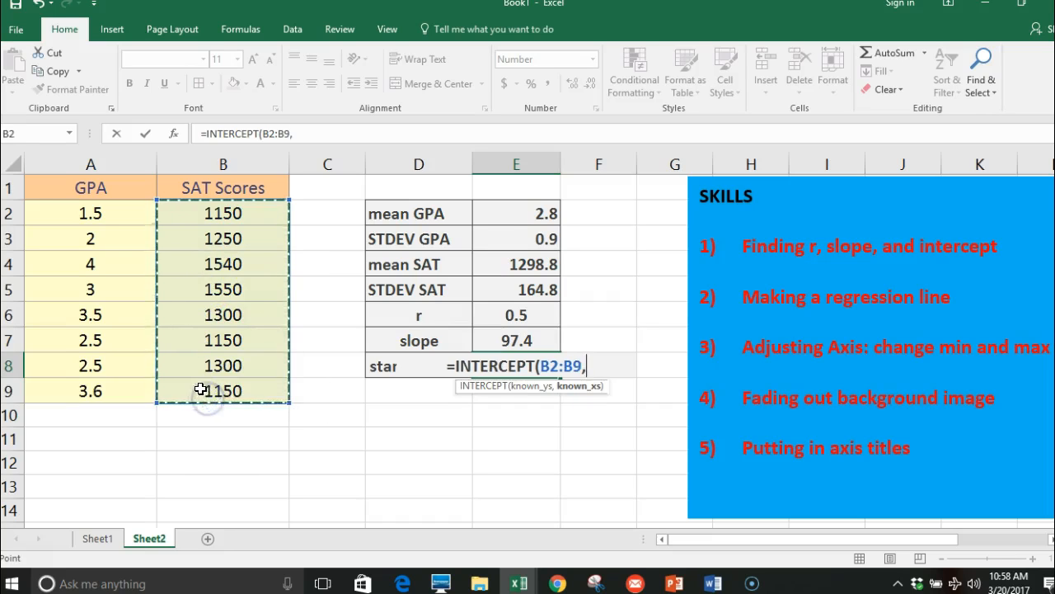
drag(123, 214, 127, 396)
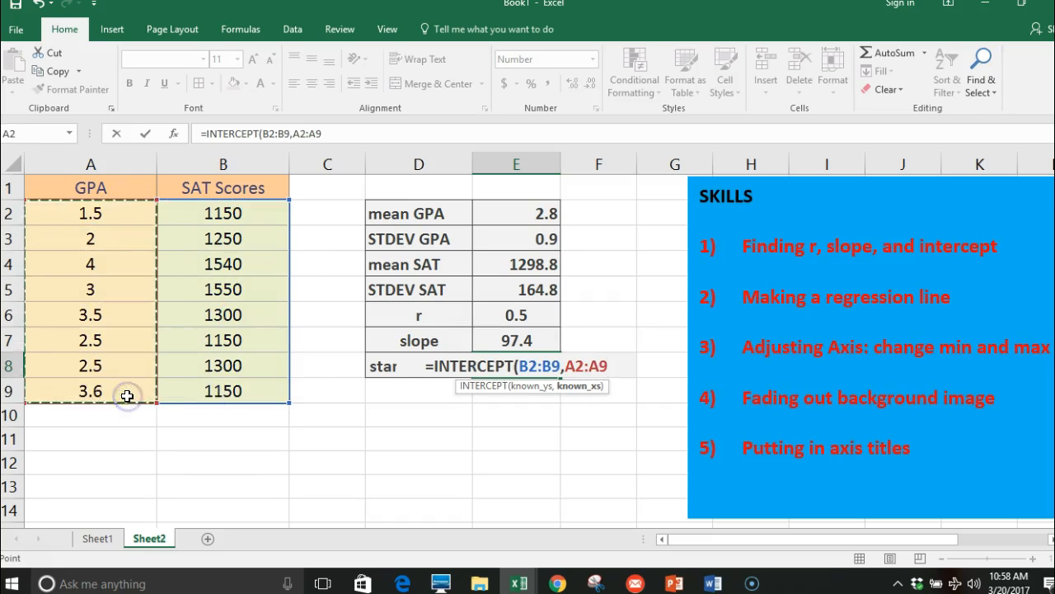
key(Return)
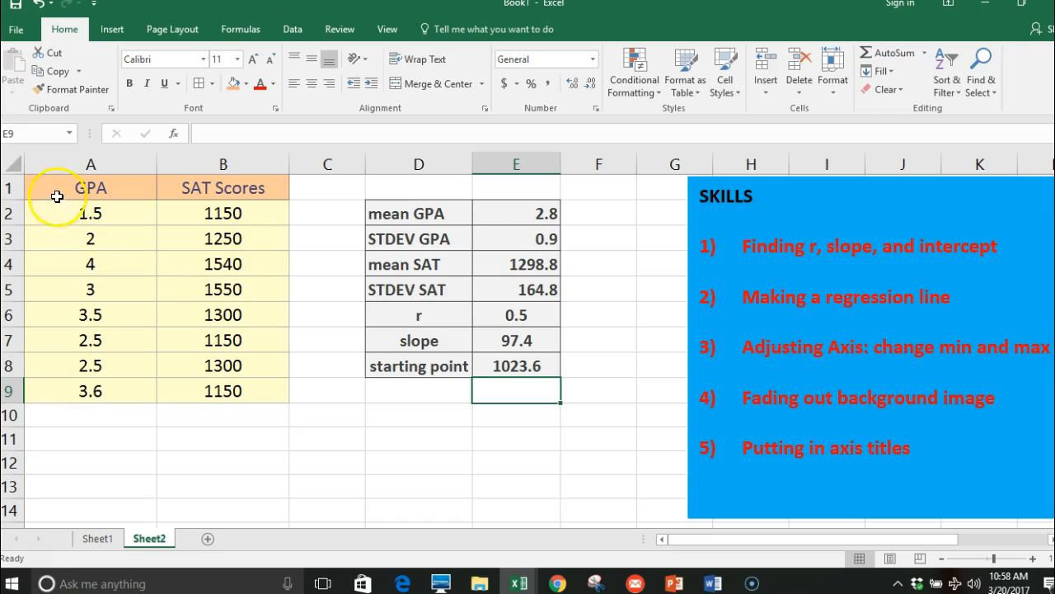
Insert a markers-only scatter chart from the GPA and SAT data in A2:B9.
drag(90, 211, 196, 390)
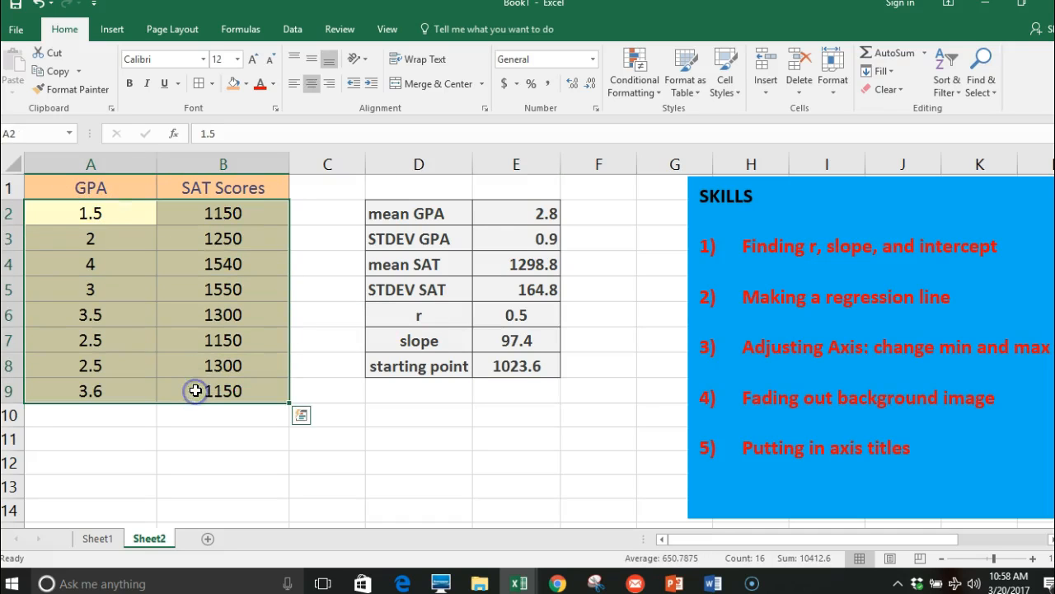
click(109, 29)
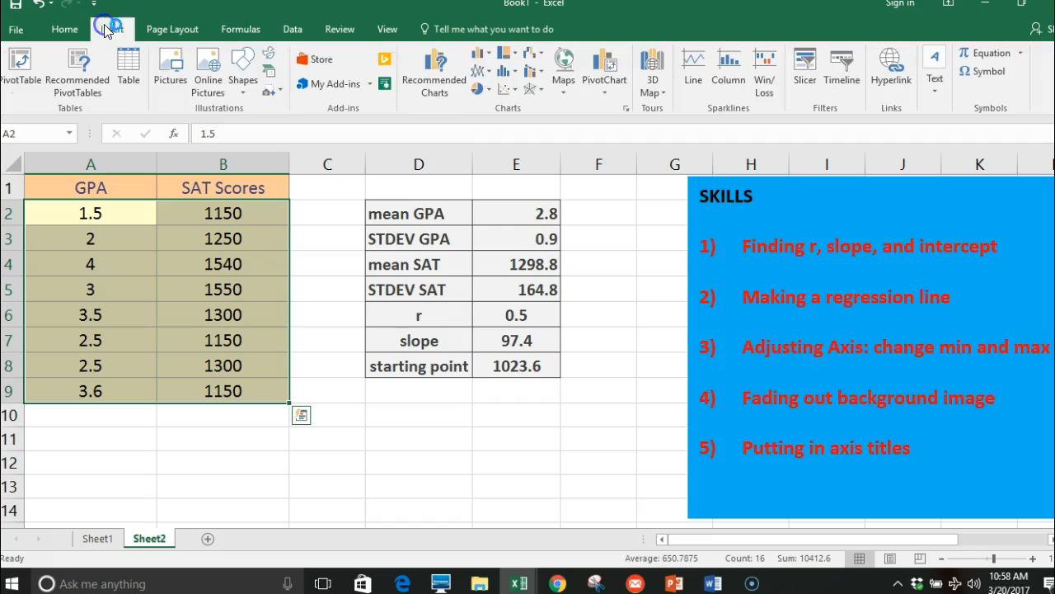
click(507, 89)
click(519, 142)
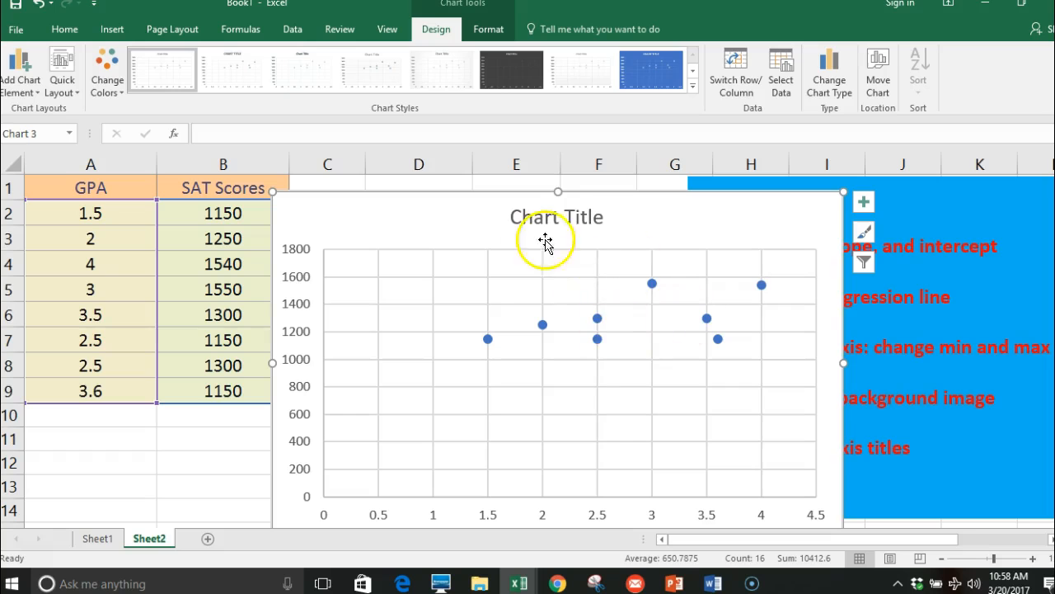
Move the scatter chart over columns A to F so that it no longer covers the SKILLS text box.
drag(611, 194, 400, 174)
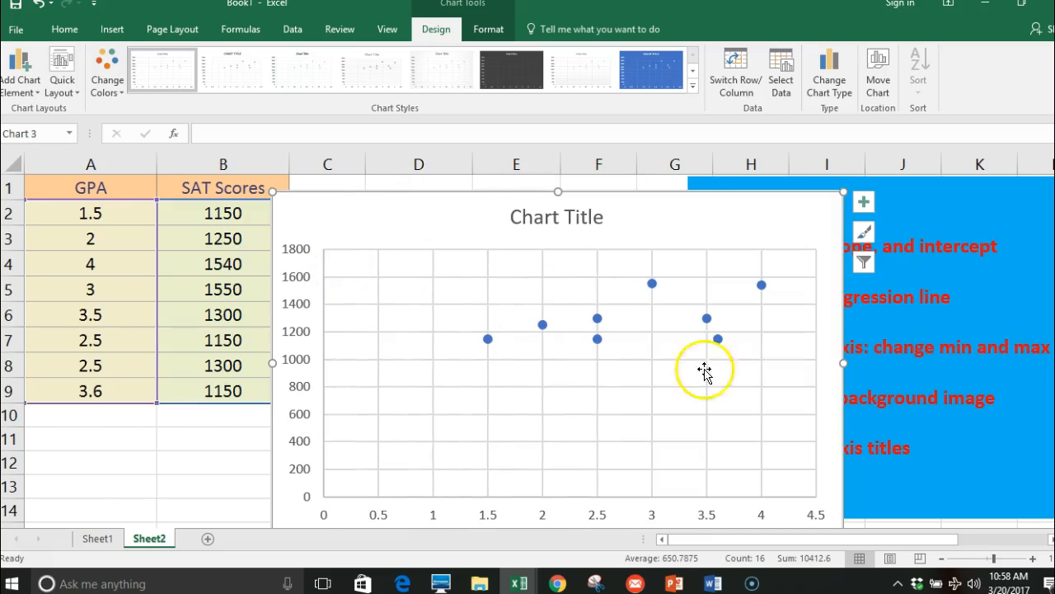
drag(668, 198, 459, 187)
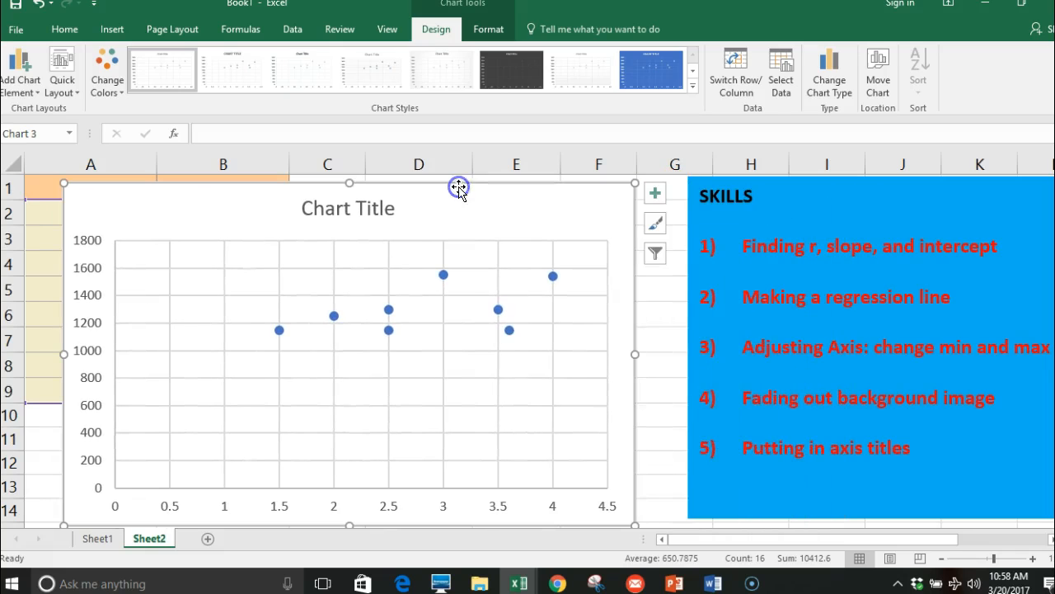
mouse_move(555, 188)
mouse_down()
mouse_move(558, 453)
mouse_move(547, 384)
mouse_move(551, 180)
mouse_up()
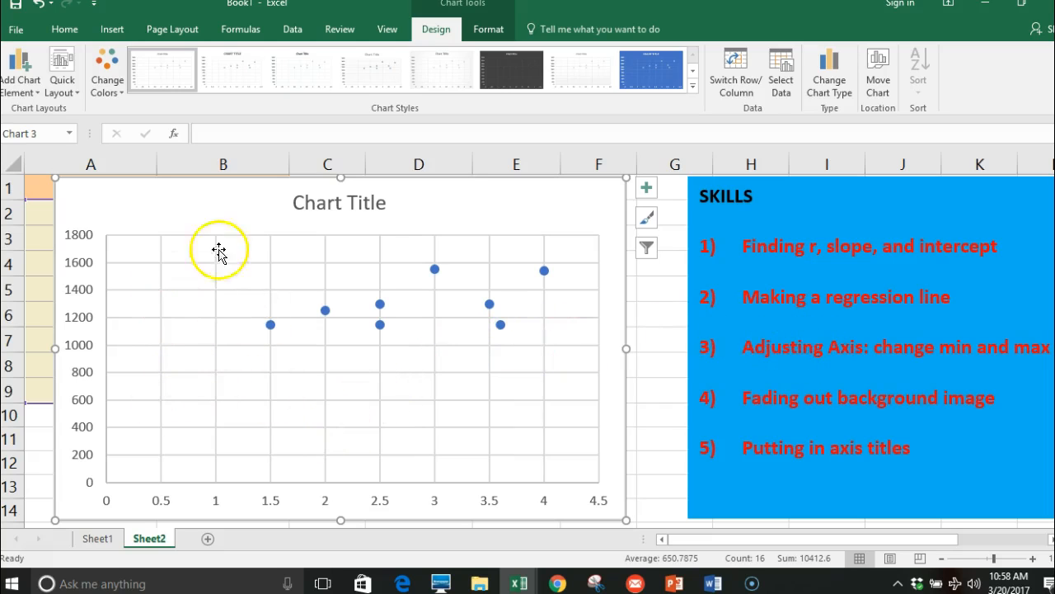
Set the minimum bound of the chart's horizontal axis to 1.25.
click(220, 511)
double_click(220, 511)
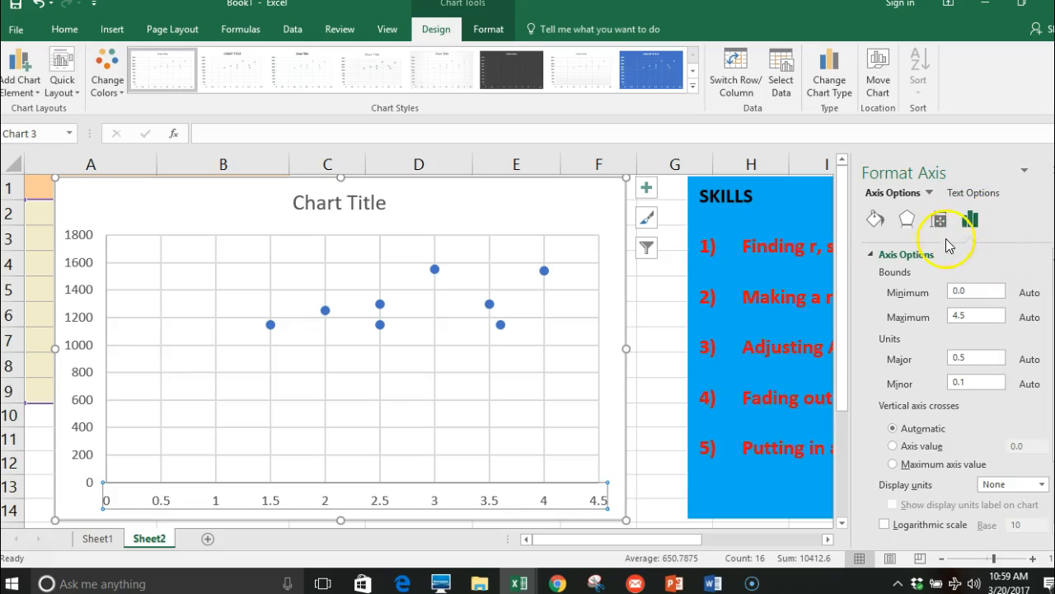
click(871, 255)
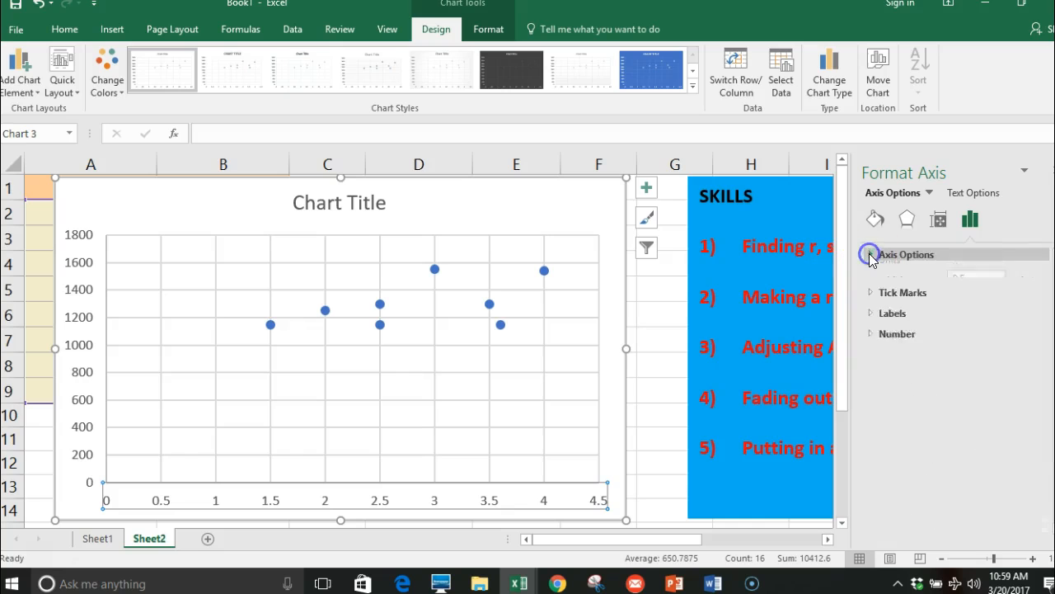
click(871, 256)
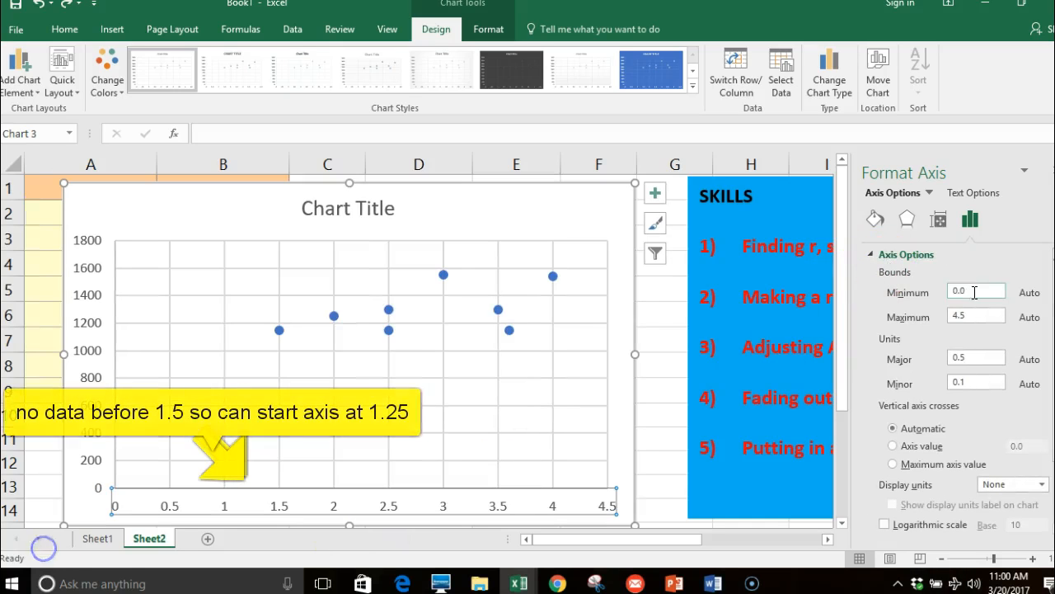
double_click(943, 292)
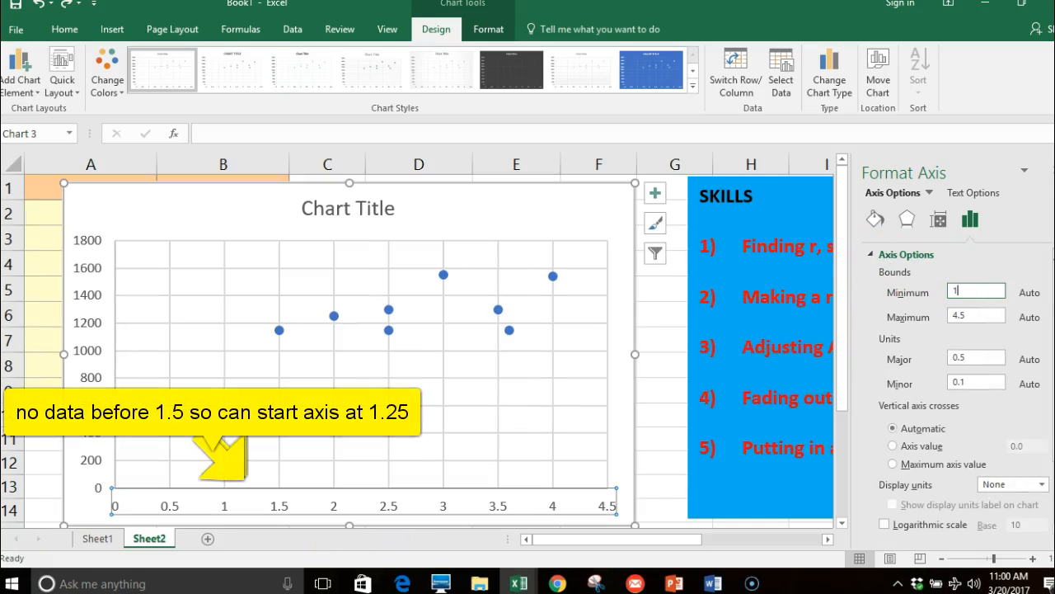
key(Return)
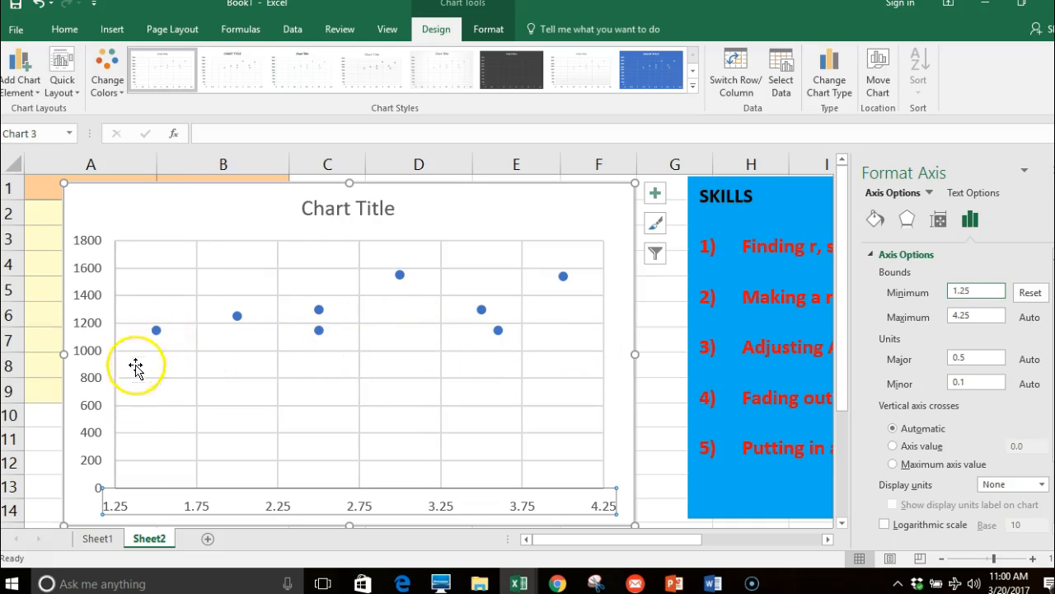
Set the minimum bound of the chart's vertical axis to 1000, then reselect the whole chart.
click(95, 383)
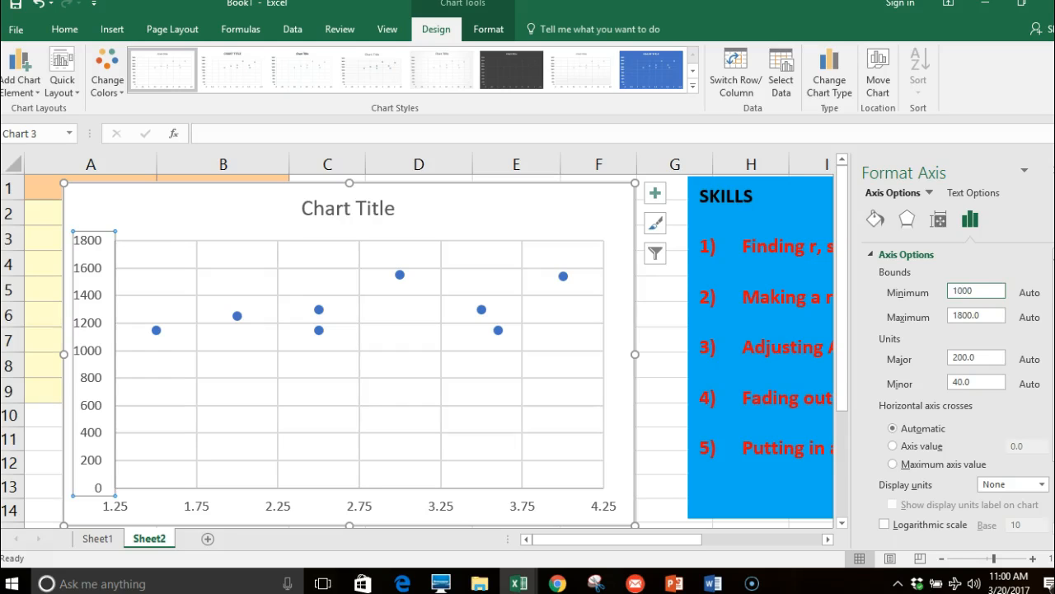
key(Return)
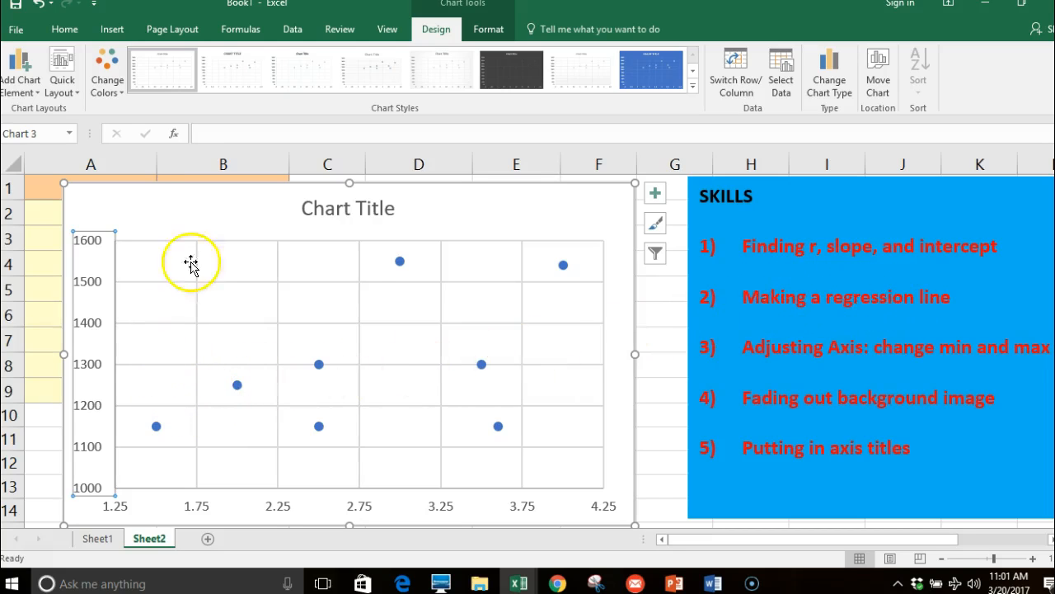
click(194, 209)
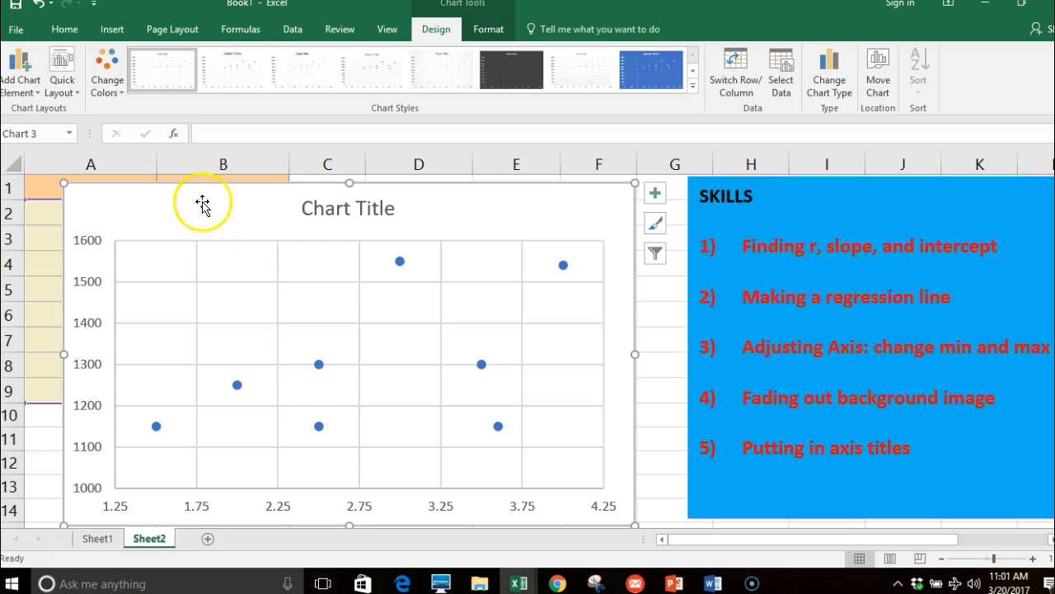
Add a linear trendline to the scatter chart and display its equation on the chart.
click(20, 74)
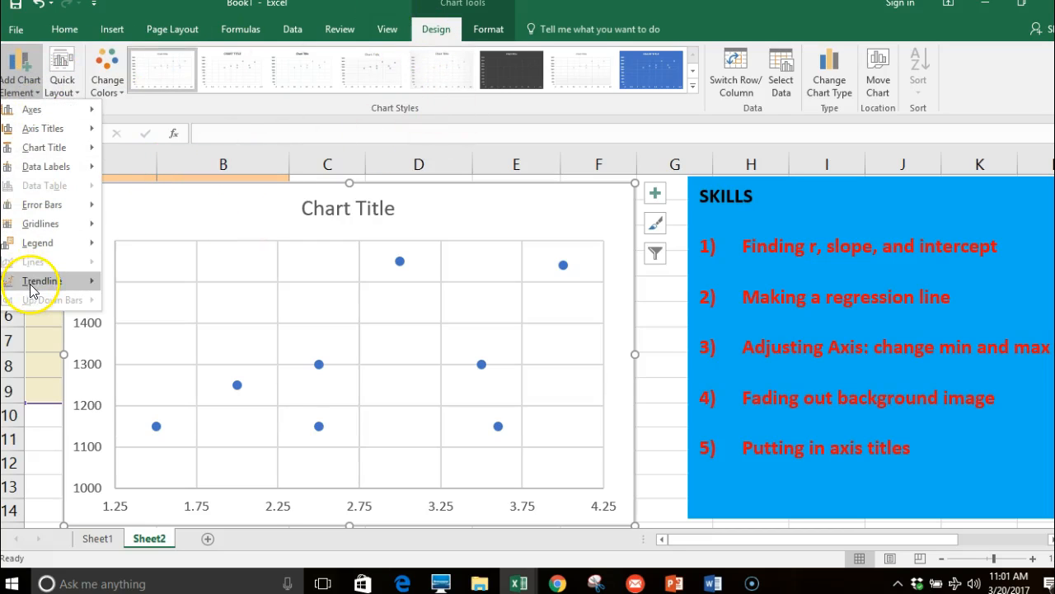
mouse_move(43, 280)
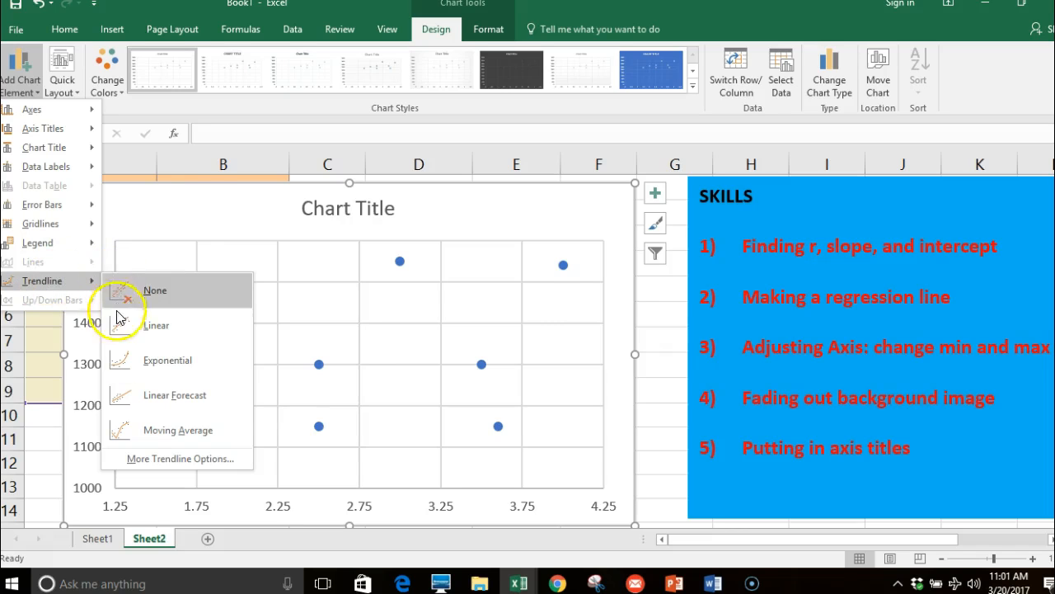
click(134, 460)
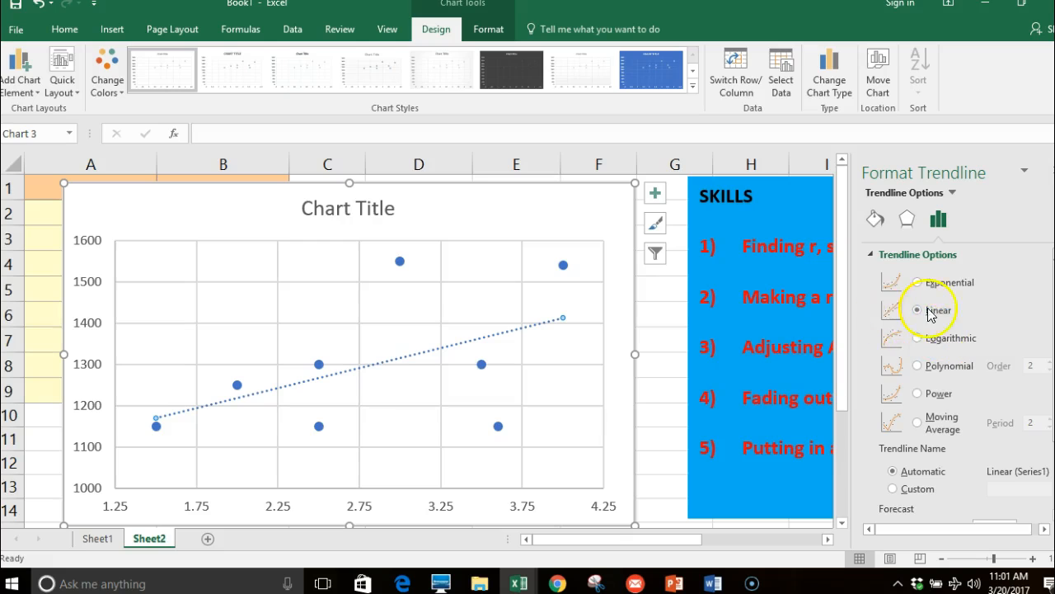
scroll(948, 338, down, 3)
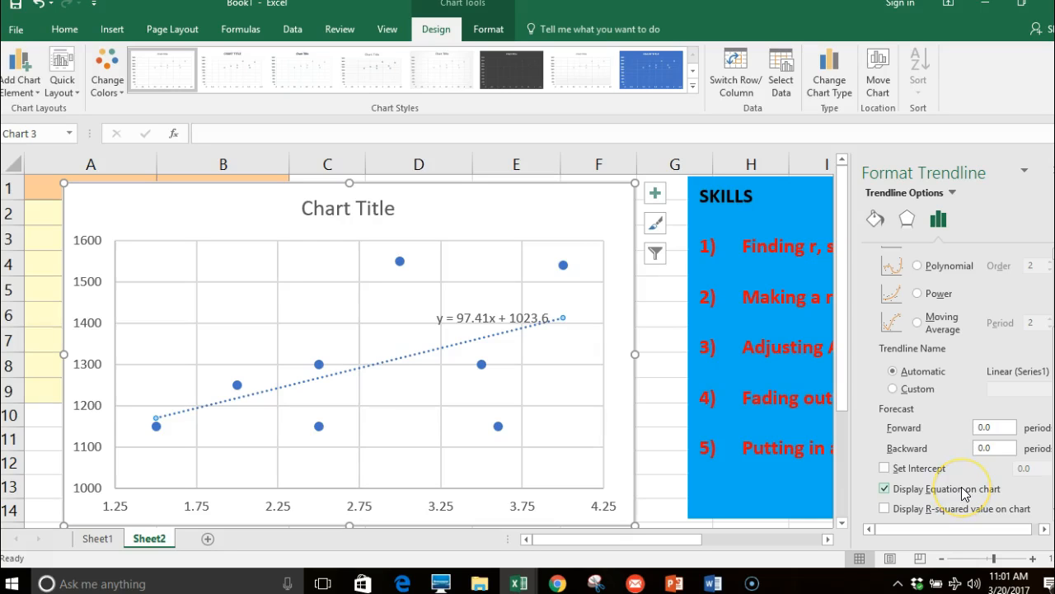
Change the trendline's line color to the standard red.
click(403, 359)
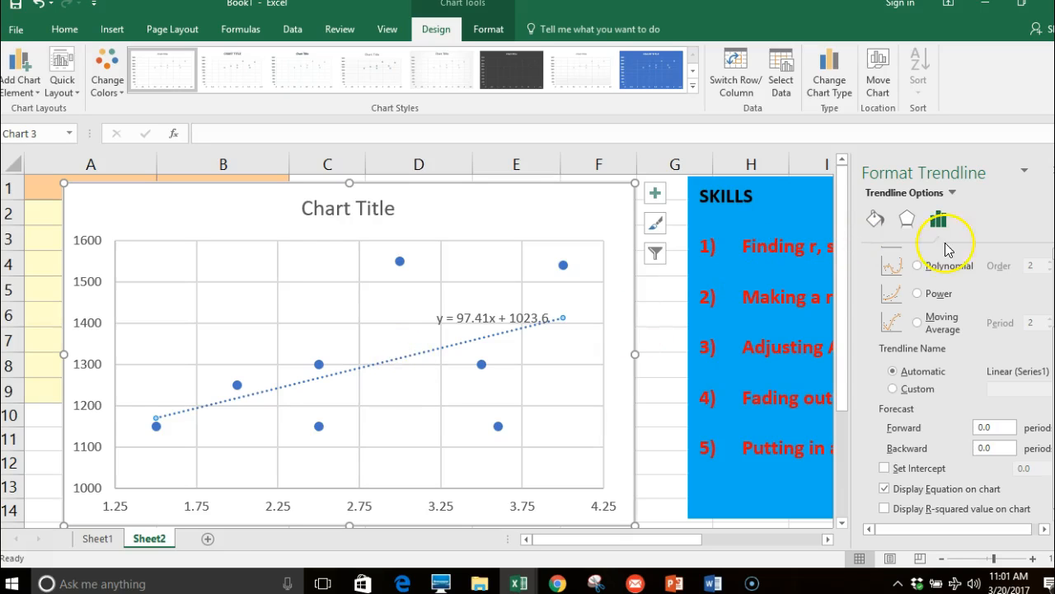
click(403, 357)
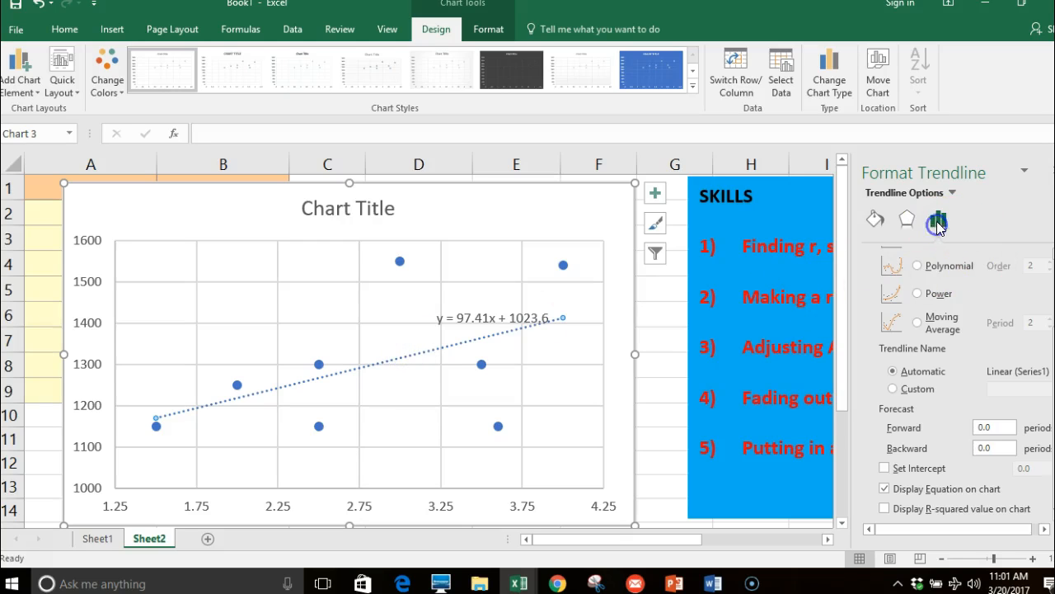
click(29, 559)
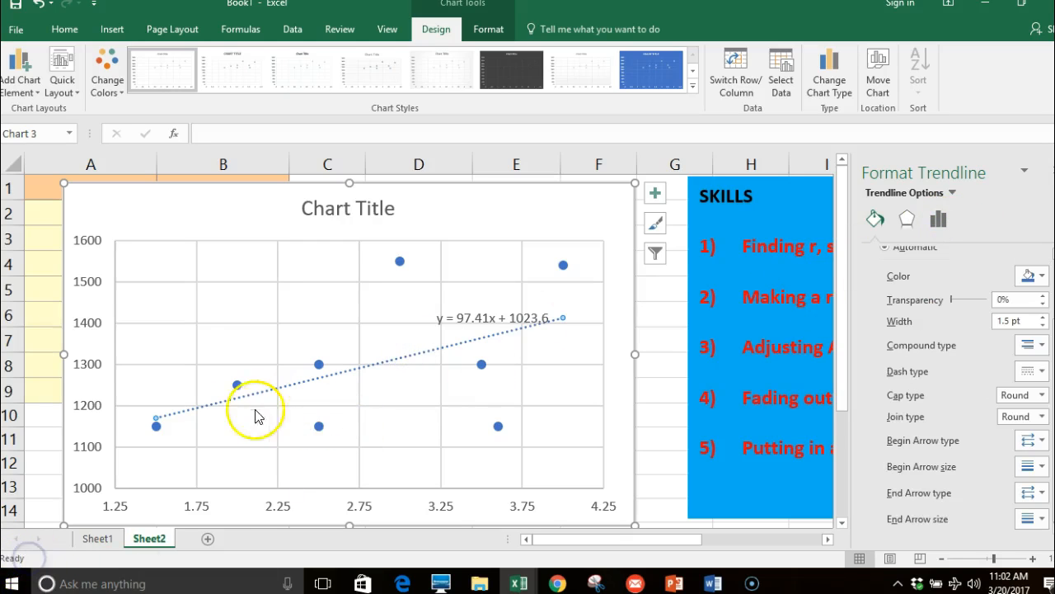
click(202, 408)
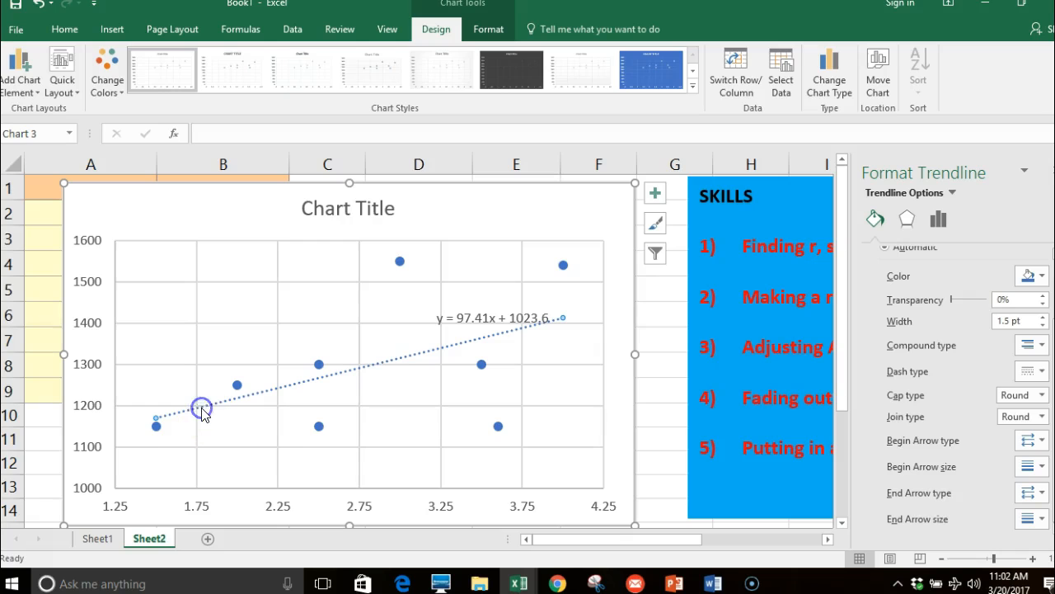
click(939, 219)
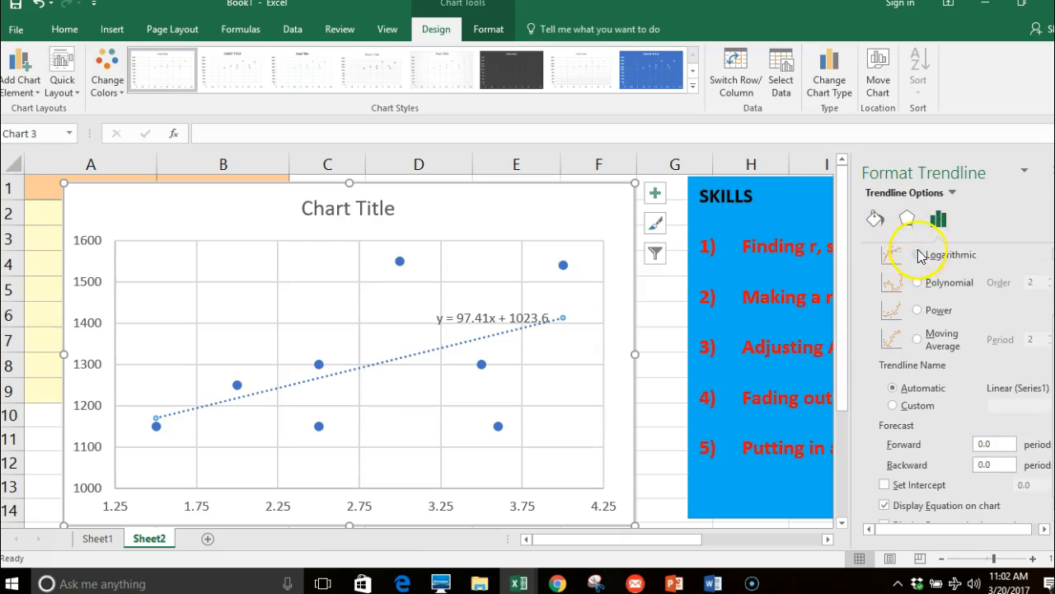
click(881, 221)
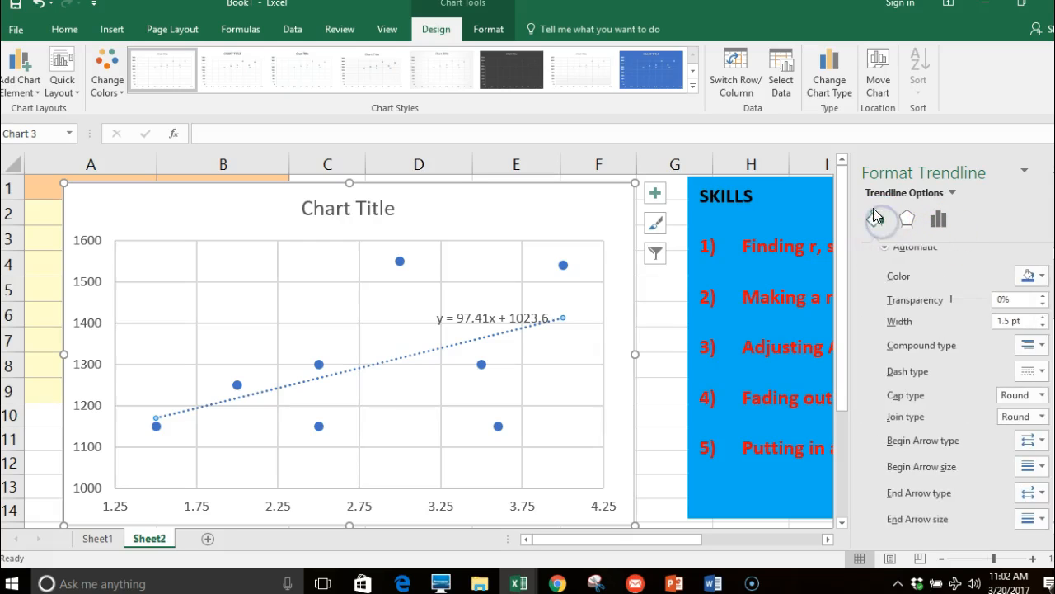
scroll(932, 334, up, 2)
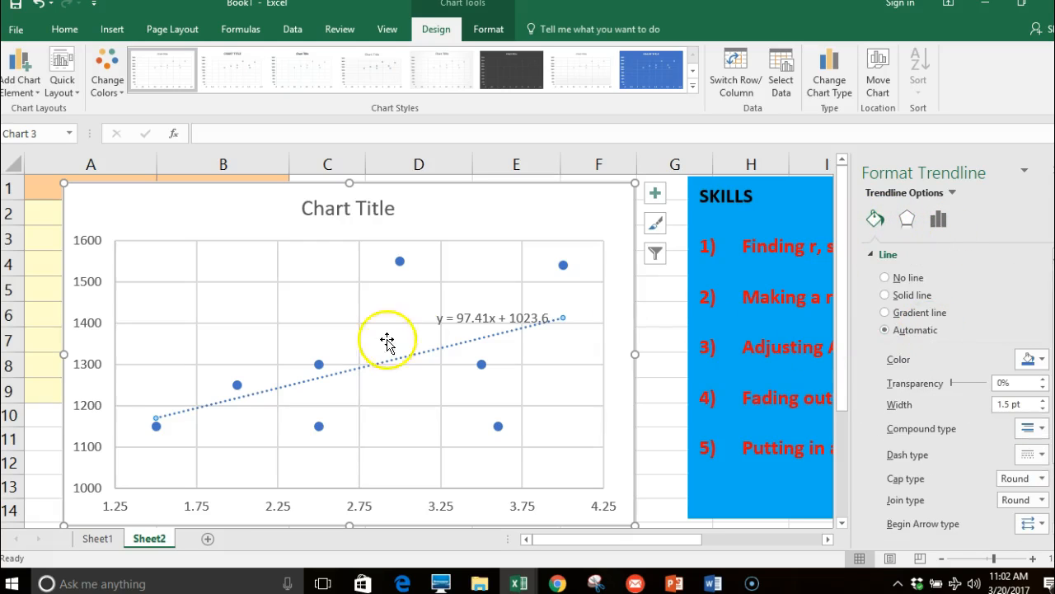
click(1042, 363)
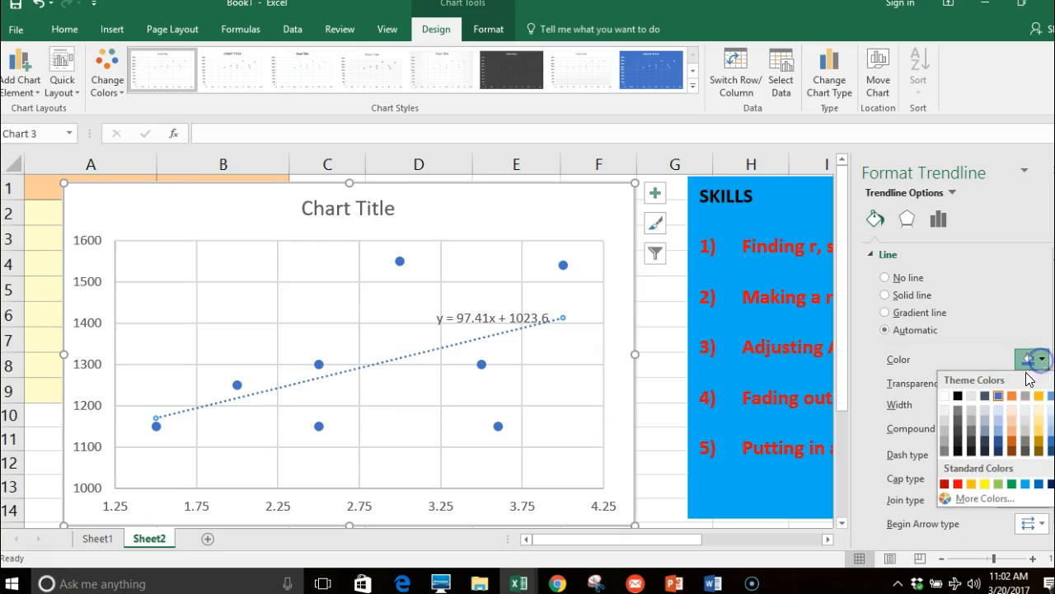
click(959, 484)
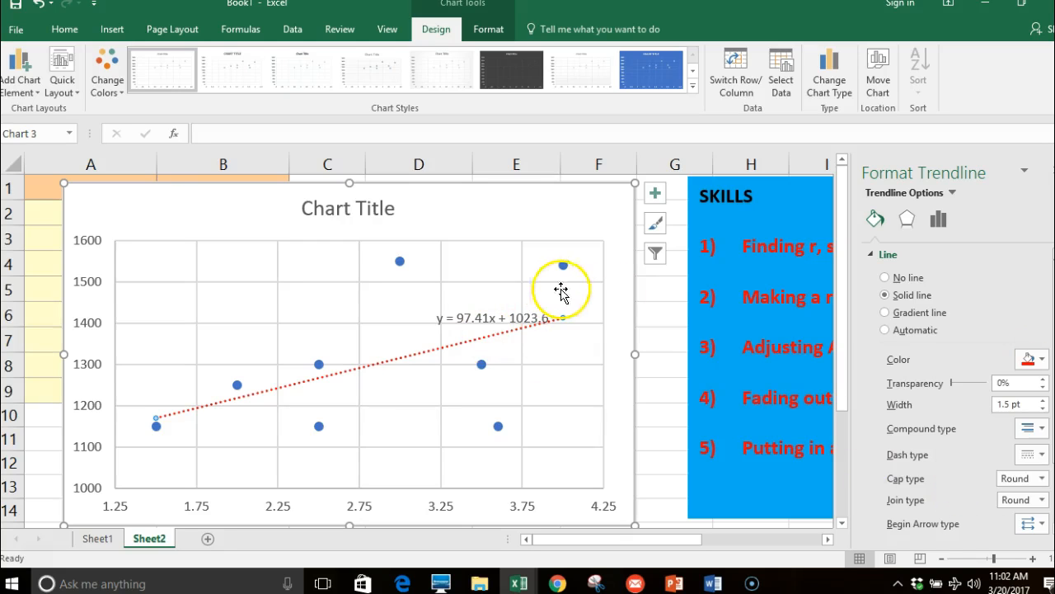
Set the trendline width to 2.5 pt and its dash type to solid.
click(1042, 399)
click(1042, 399)
click(1042, 399)
scroll(1042, 403, down, 1)
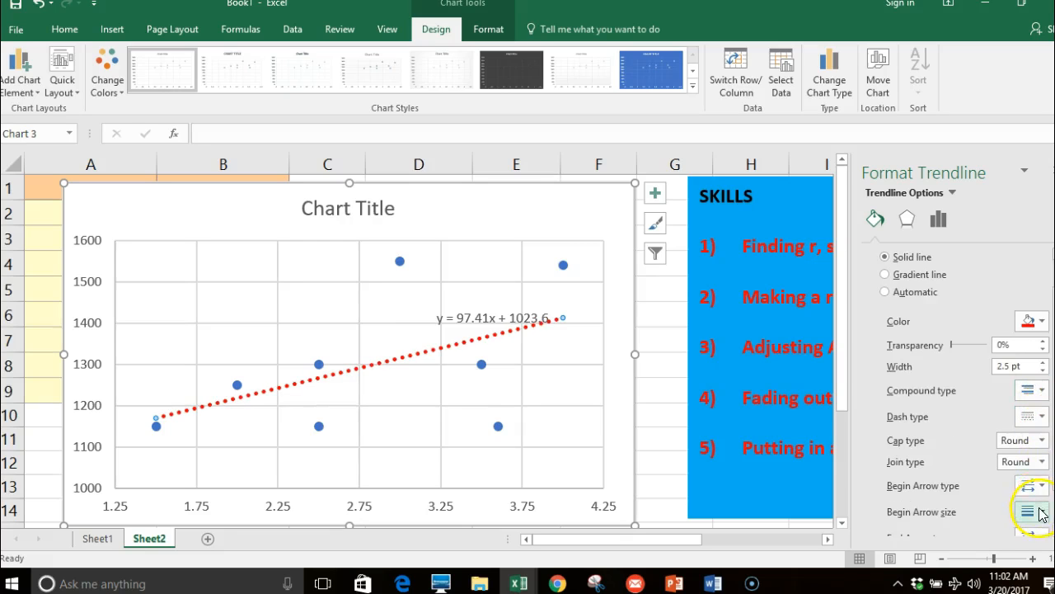
click(1037, 416)
click(1040, 434)
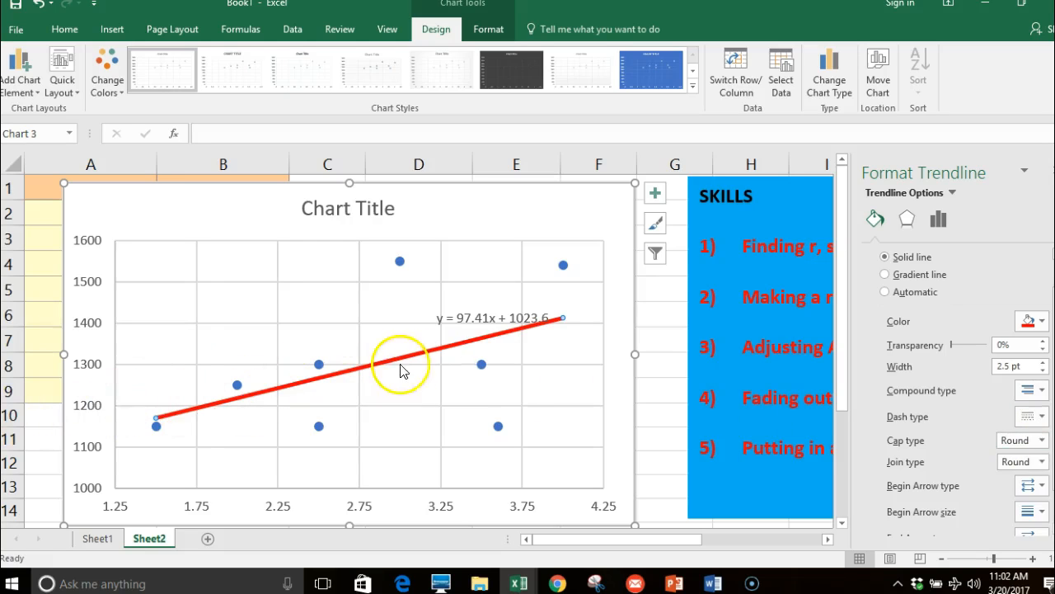
Change the data series markers to the built-in square type and adjust their size.
click(564, 268)
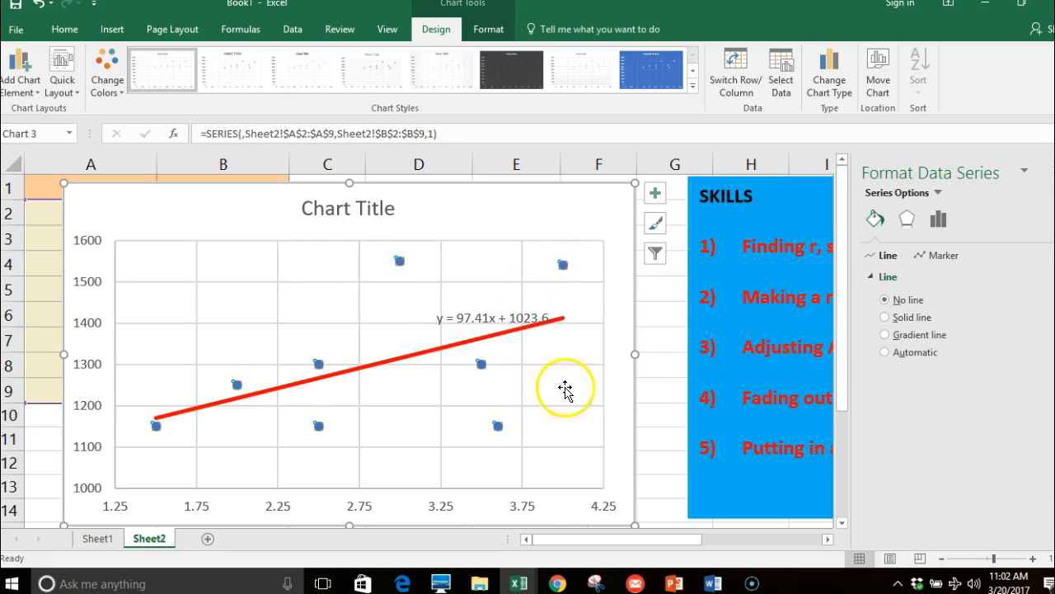
click(920, 257)
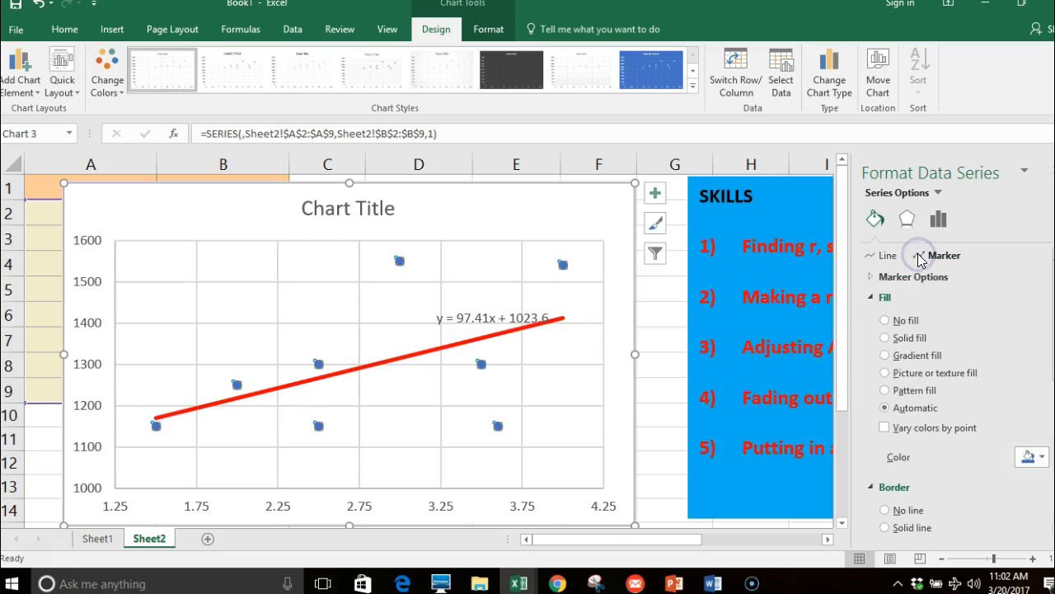
click(1042, 457)
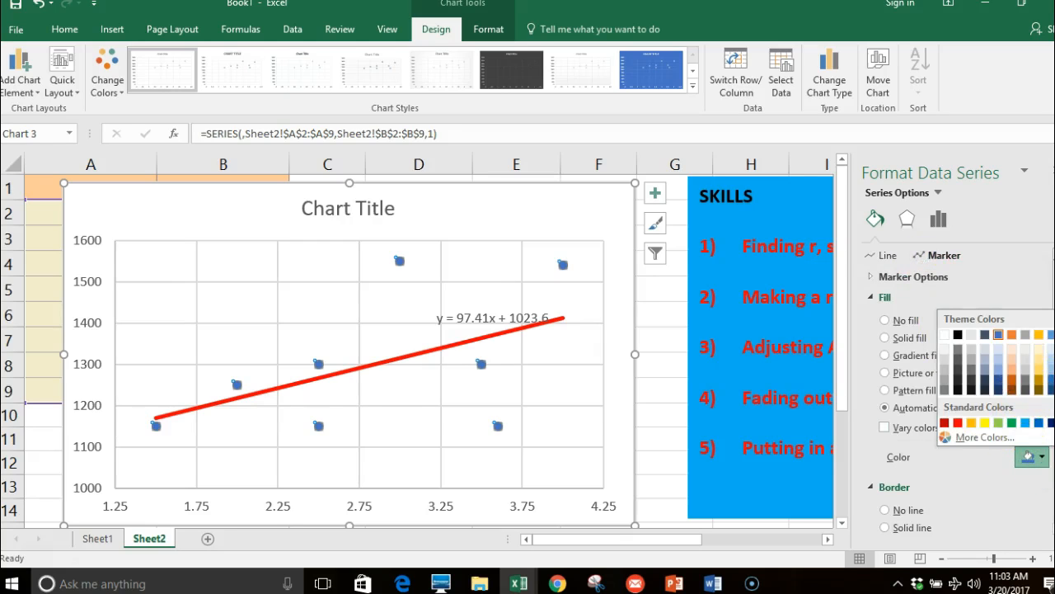
click(914, 277)
click(885, 334)
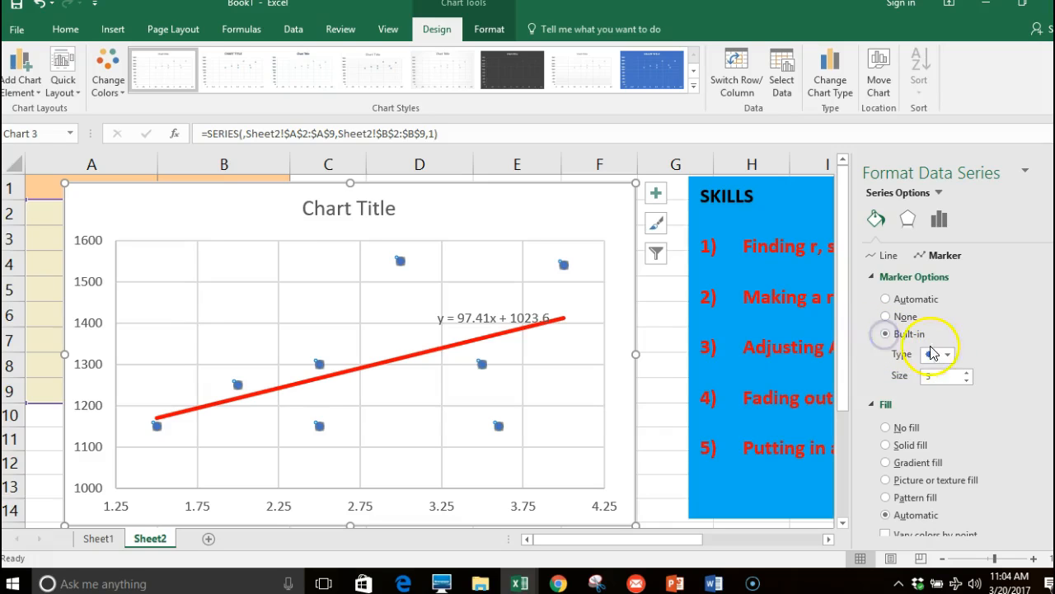
click(947, 354)
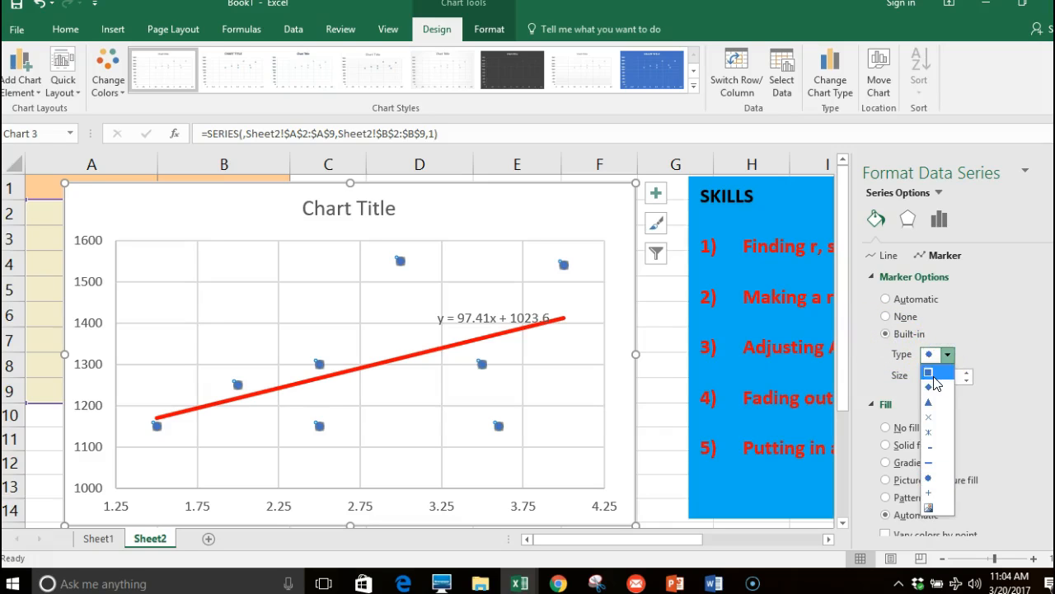
click(934, 372)
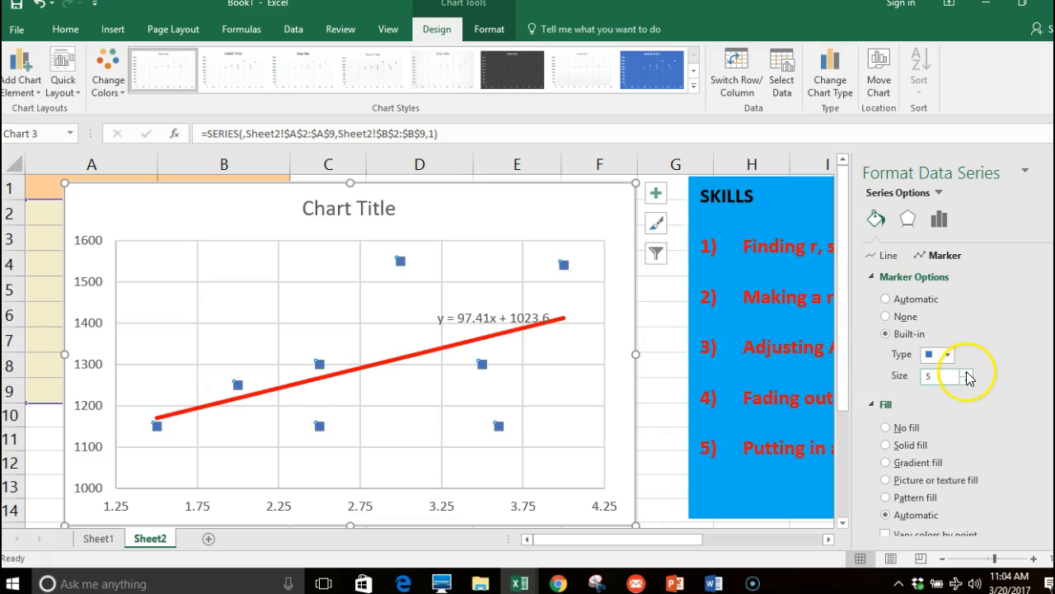
click(967, 373)
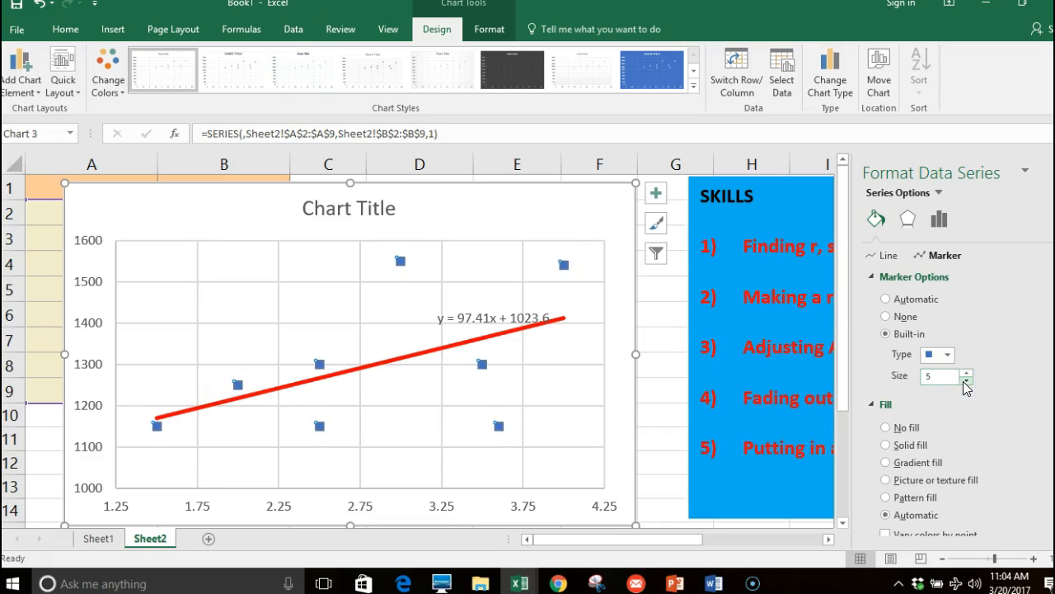
click(966, 372)
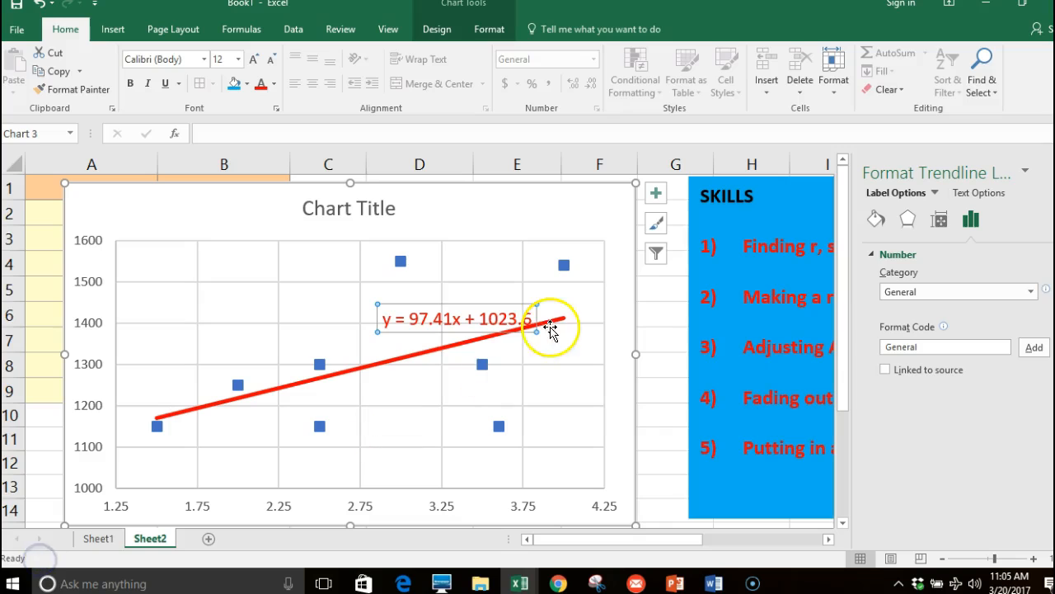
Edit the trendline equation label on the chart so its slope is rounded to 97.
click(450, 319)
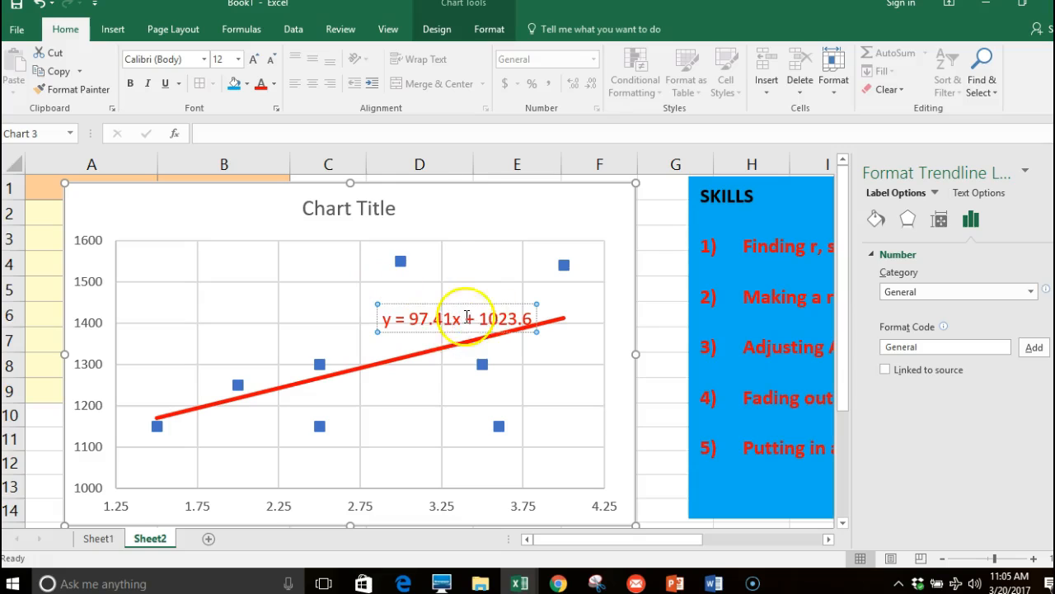
click(515, 314)
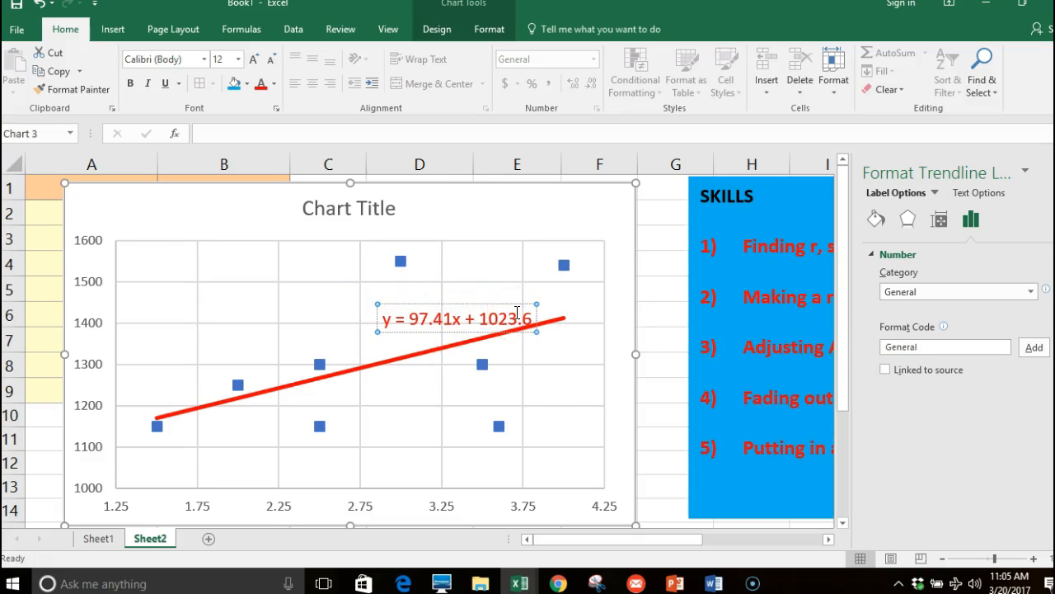
click(452, 319)
key(BackSpace)
key(BackSpace)
key(BackSpace)
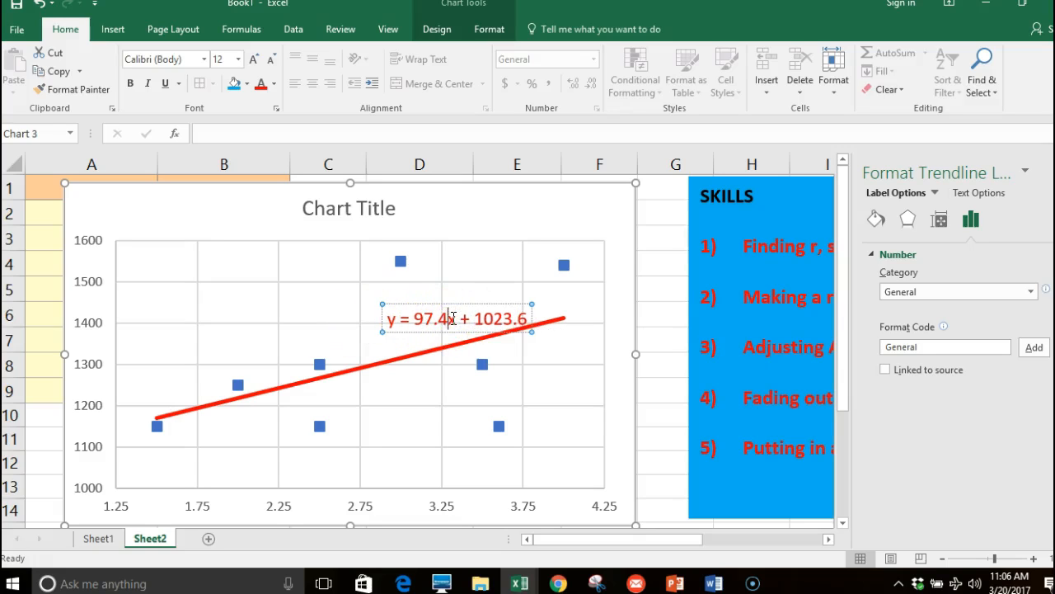
Round the intercept in the trendline equation label to 1024, making it read y = 97x + 1024.
click(500, 317)
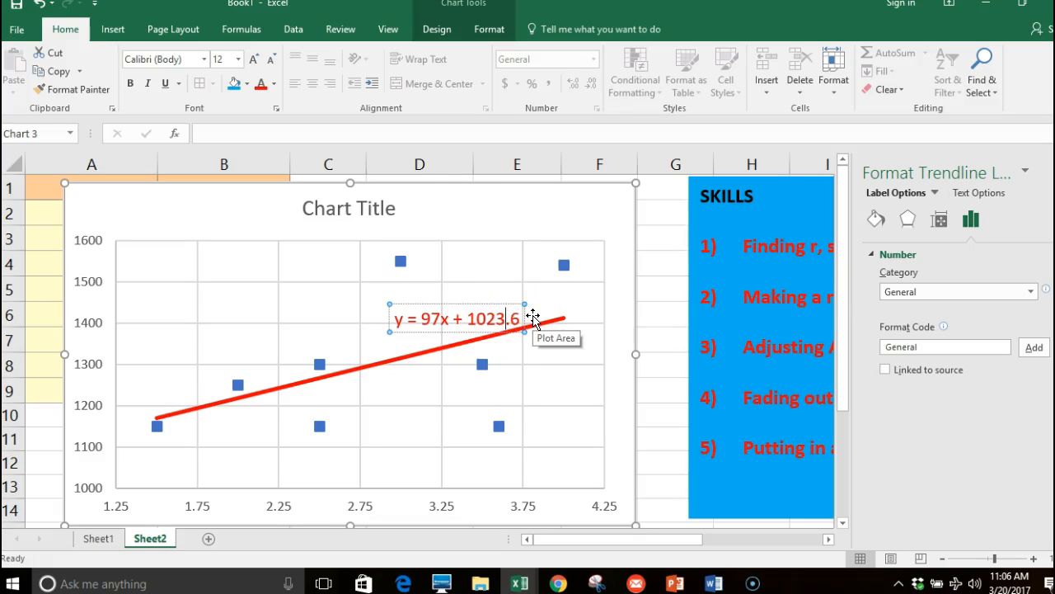
key(BackSpace)
key(BackSpace)
key(BackSpace)
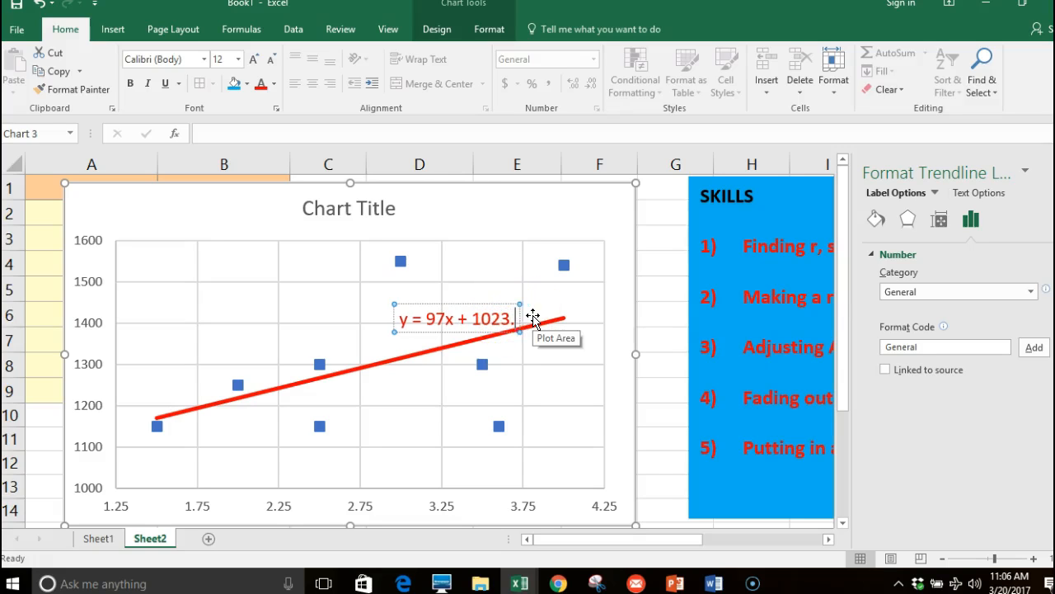
text(4)
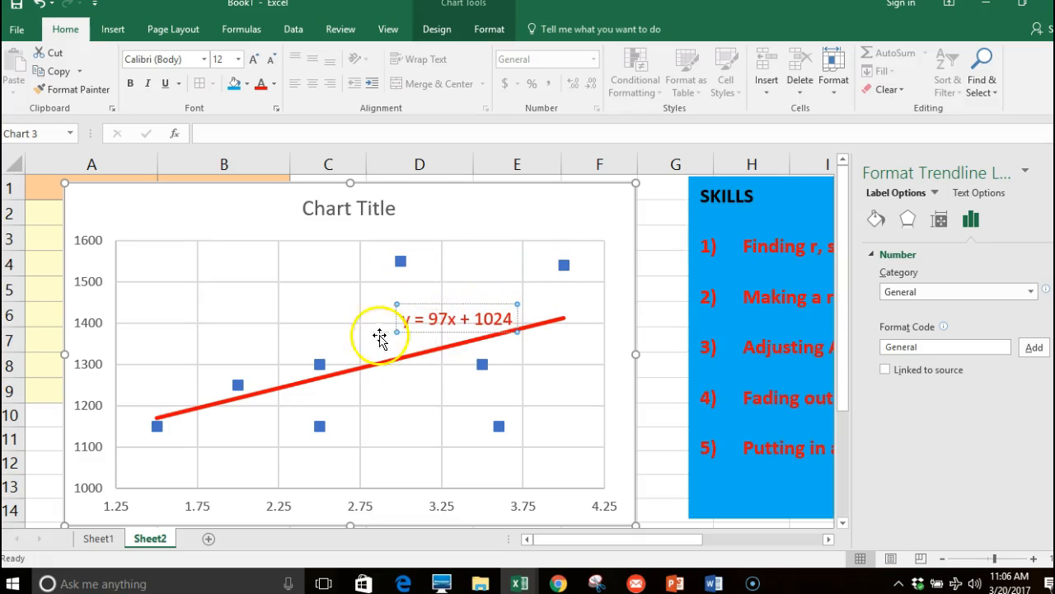
click(42, 556)
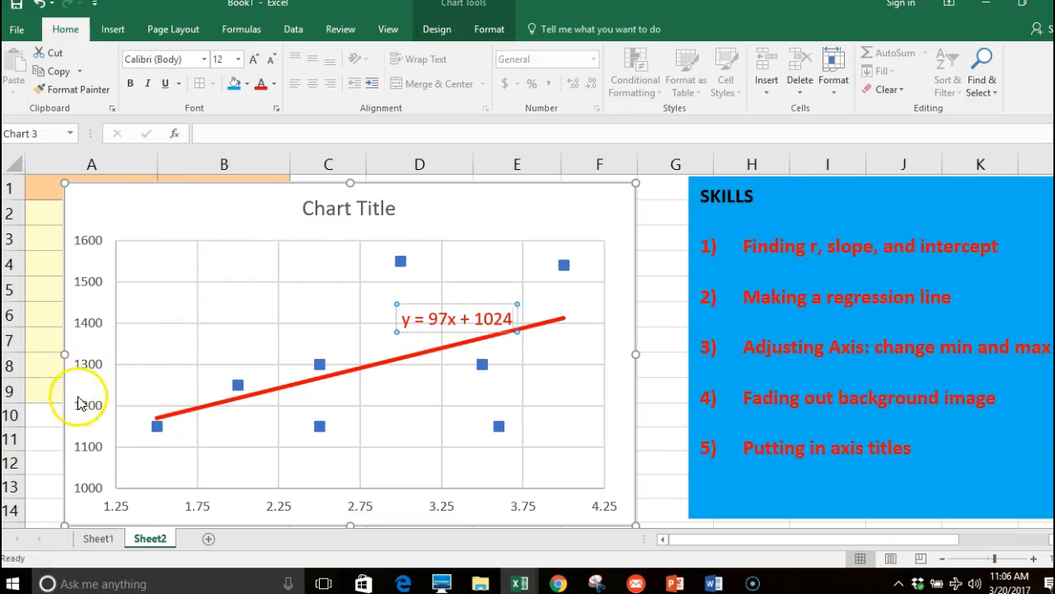
Add a primary horizontal axis title to the scatter chart and set its text to GPA.
click(125, 188)
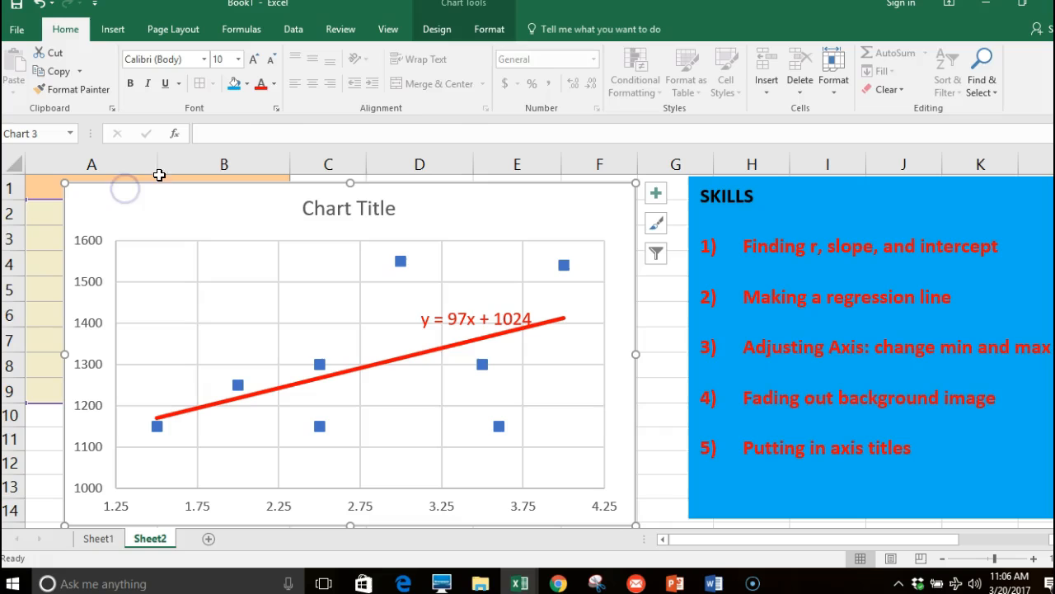
click(438, 30)
click(19, 70)
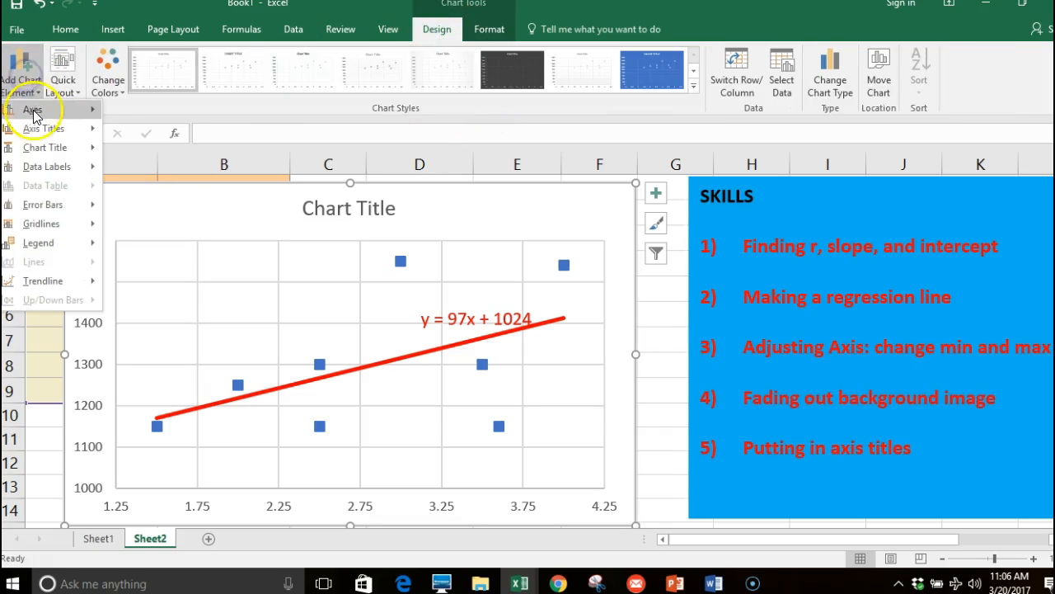
mouse_move(42, 132)
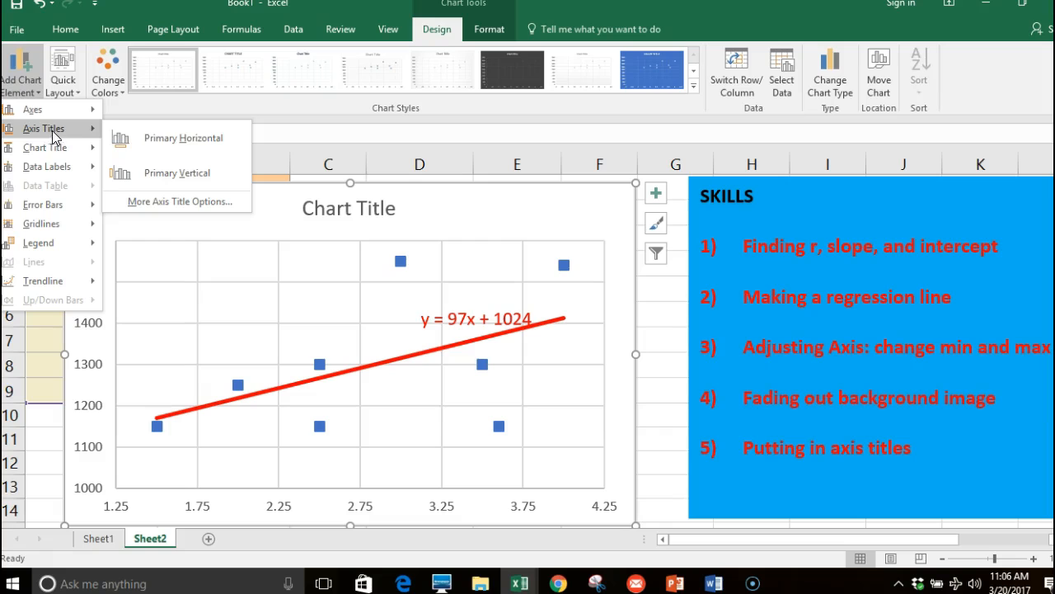
click(165, 141)
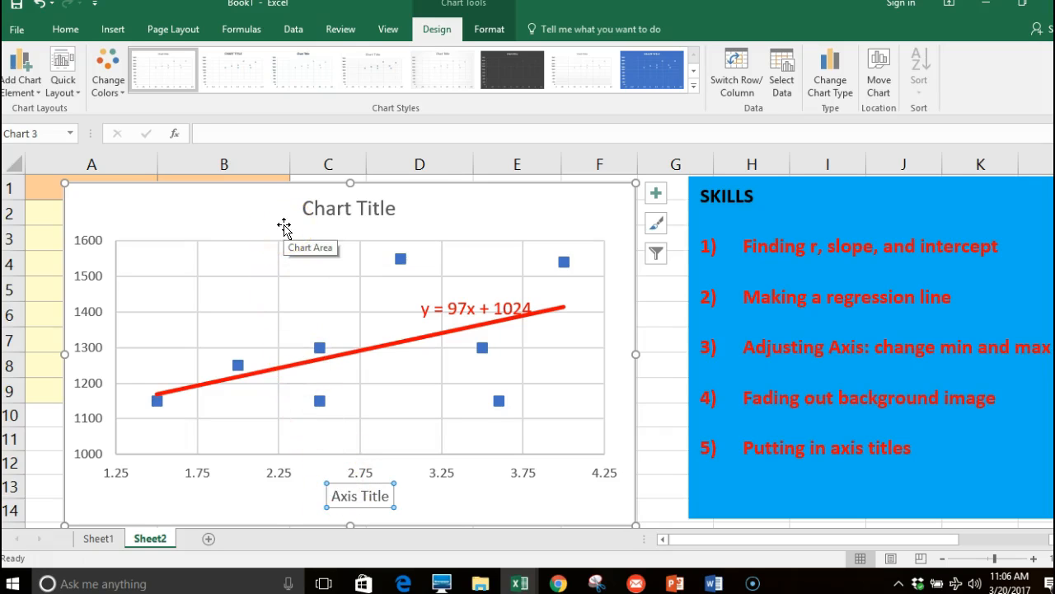
text(GPA)
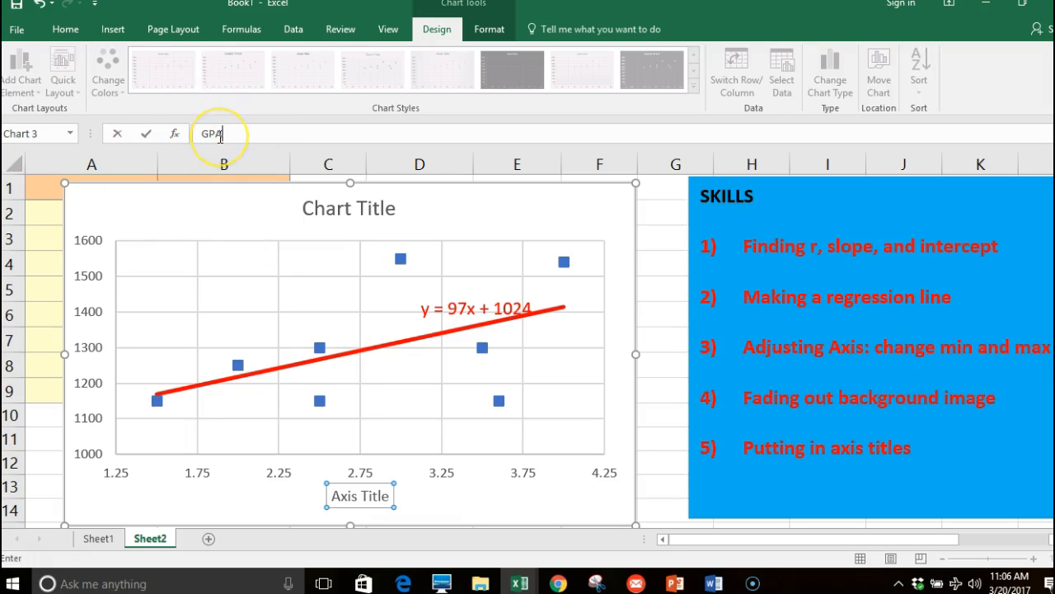
key(Return)
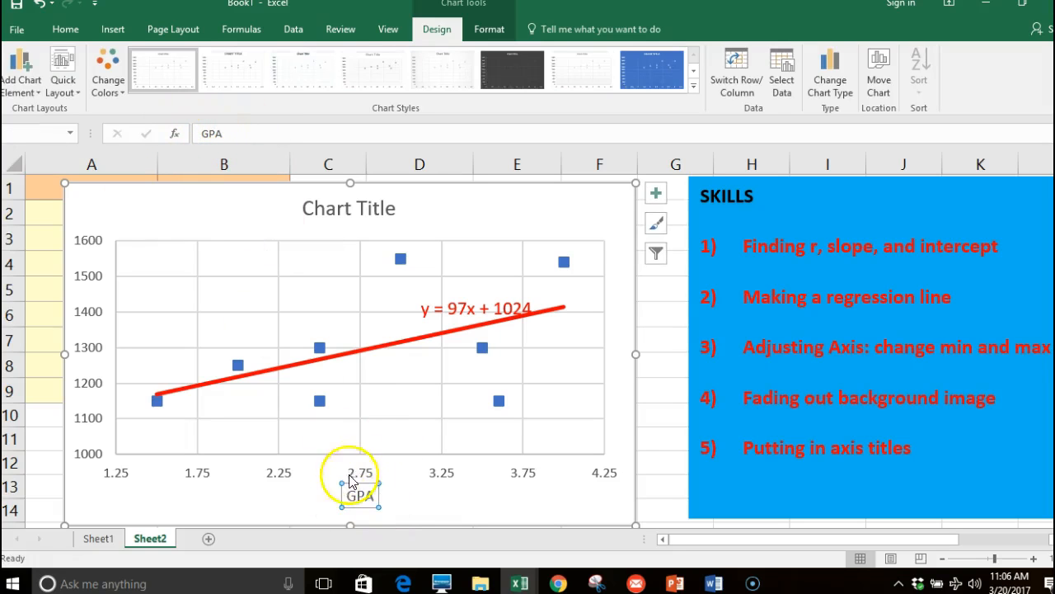